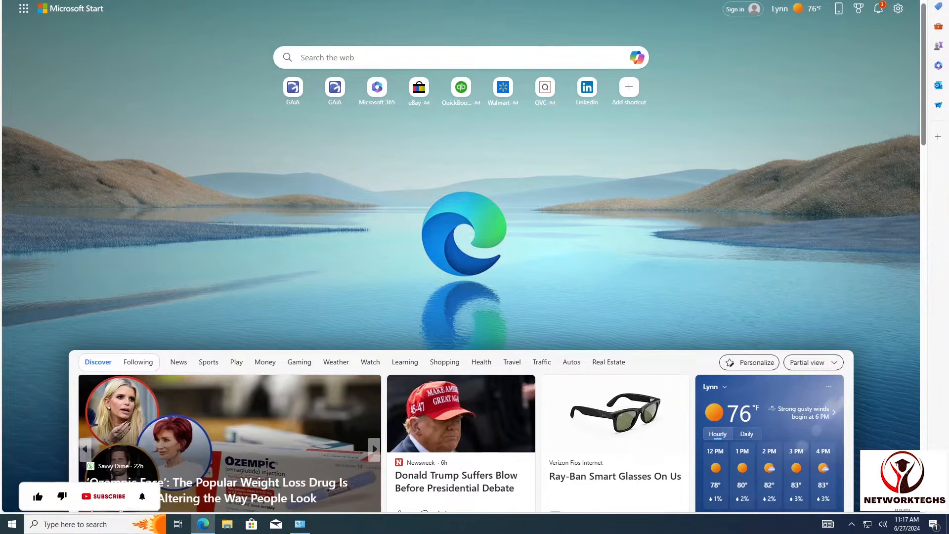
Search the web for "office deployment tool"
left_click(316, 0)
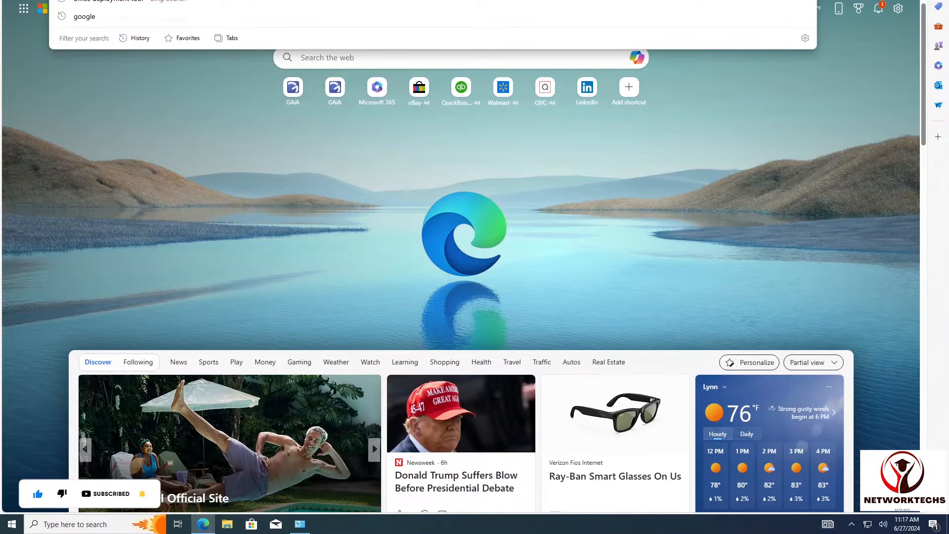
type("o")
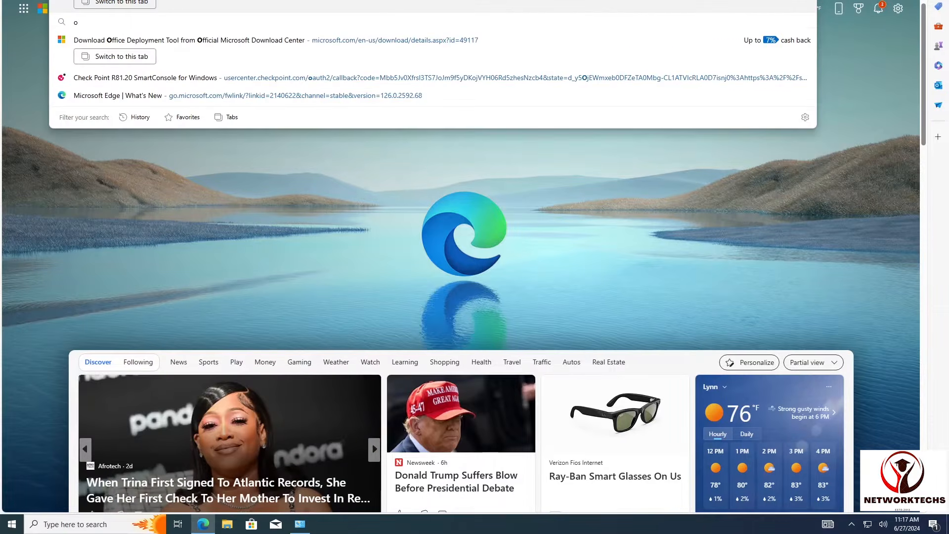
type("f")
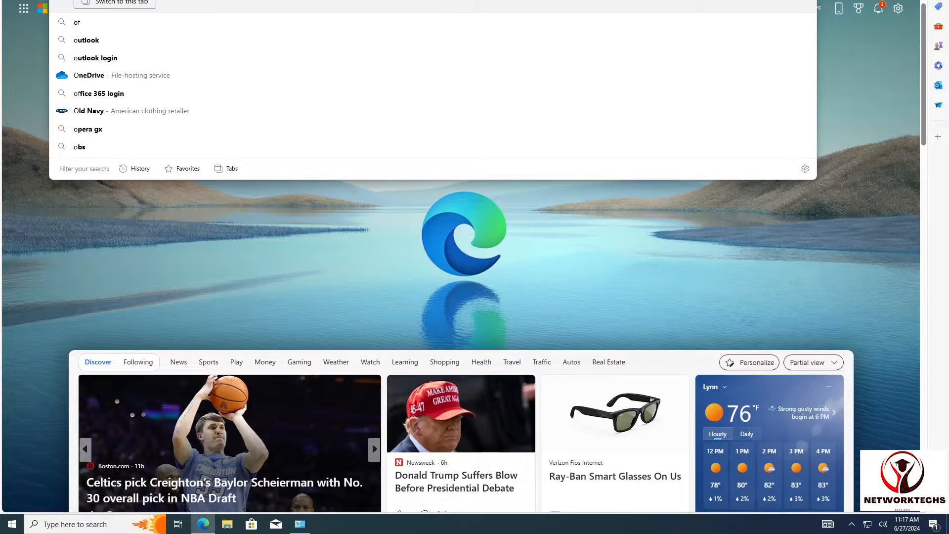
type("fice deplo")
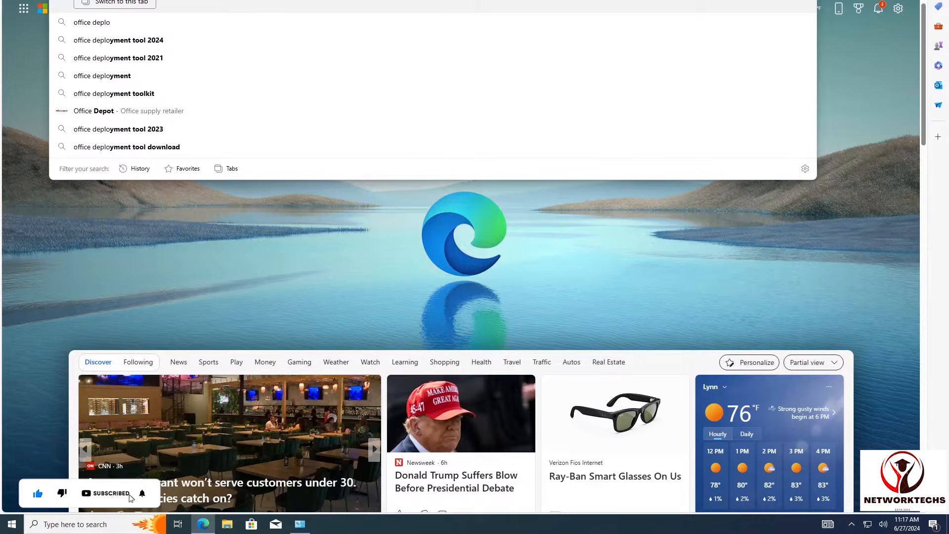
type("yment tool")
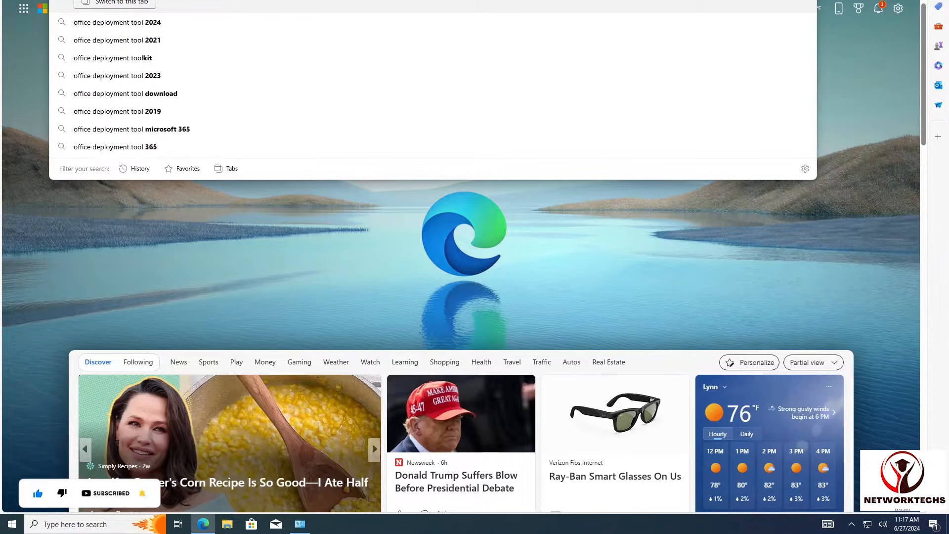
key("Return")
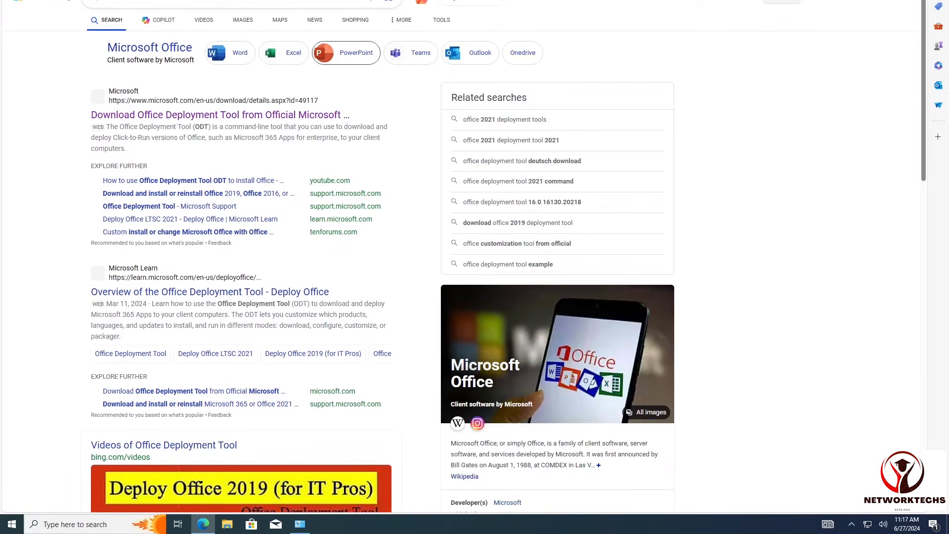
Open Microsoft's Download Center page for the Office Deployment Tool and download the tool in English
left_click(318, 119)
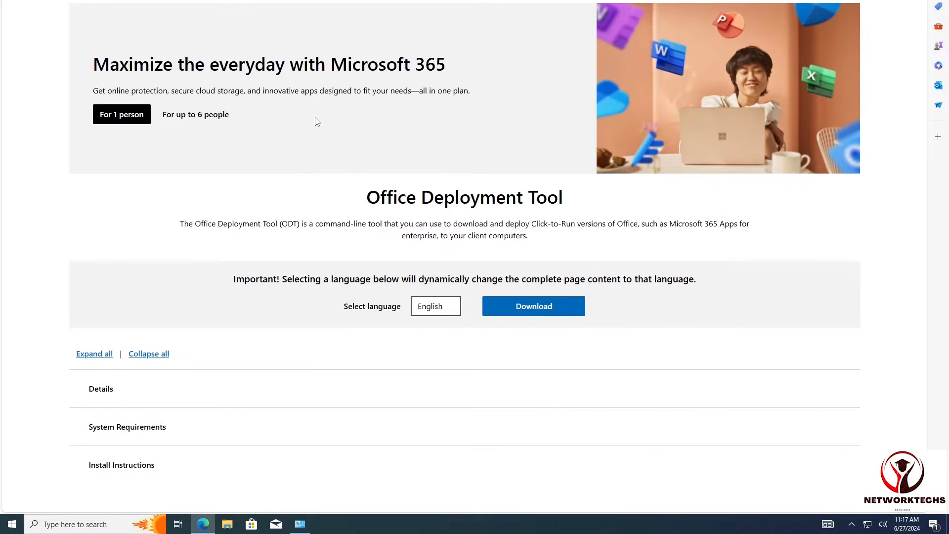
left_click(534, 315)
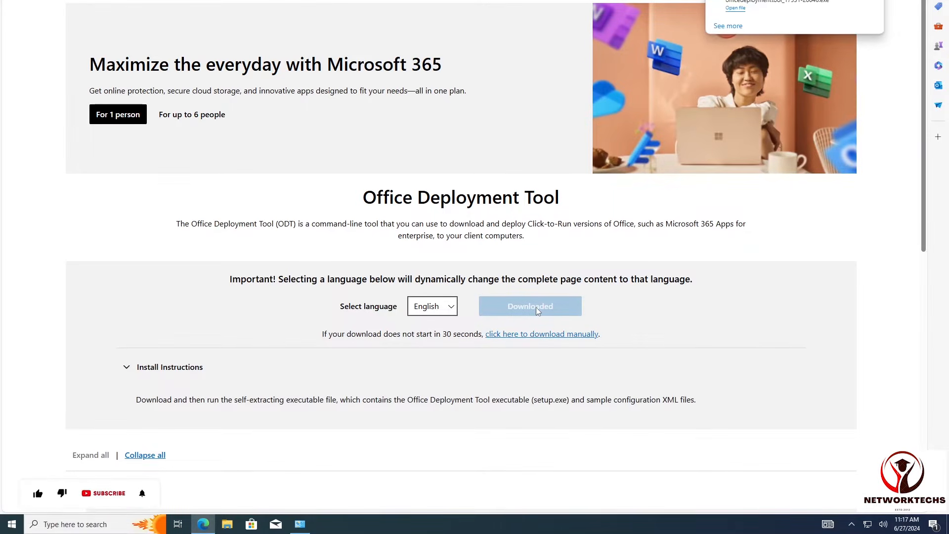
scroll(535, 307, "up", 1)
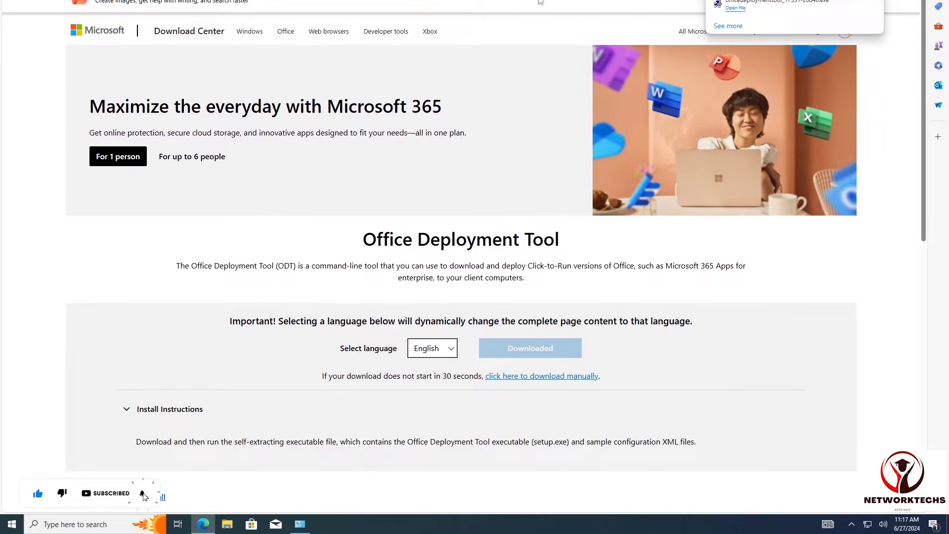
Search the web for "office customization tool" and open the Microsoft 365 Apps admin center result for it
left_click(433, 1)
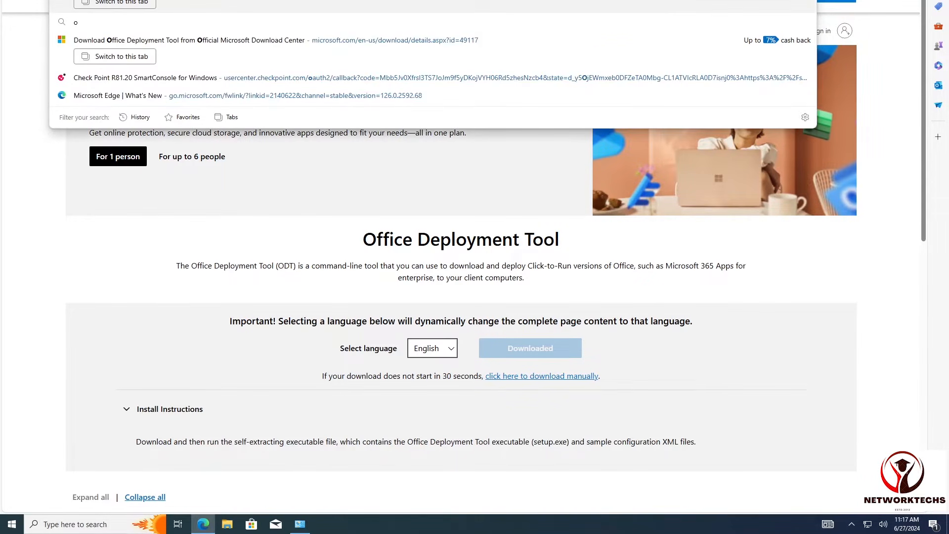
type("office c")
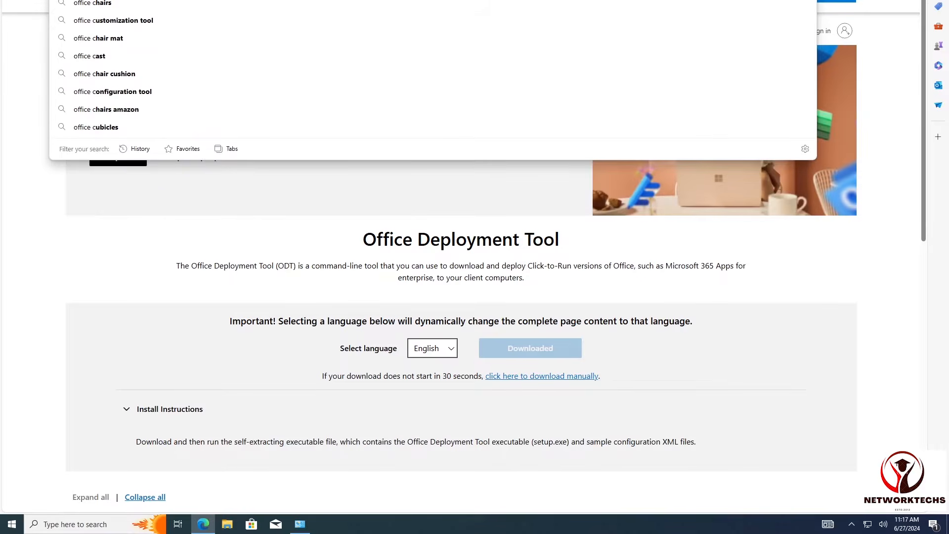
type("ustom")
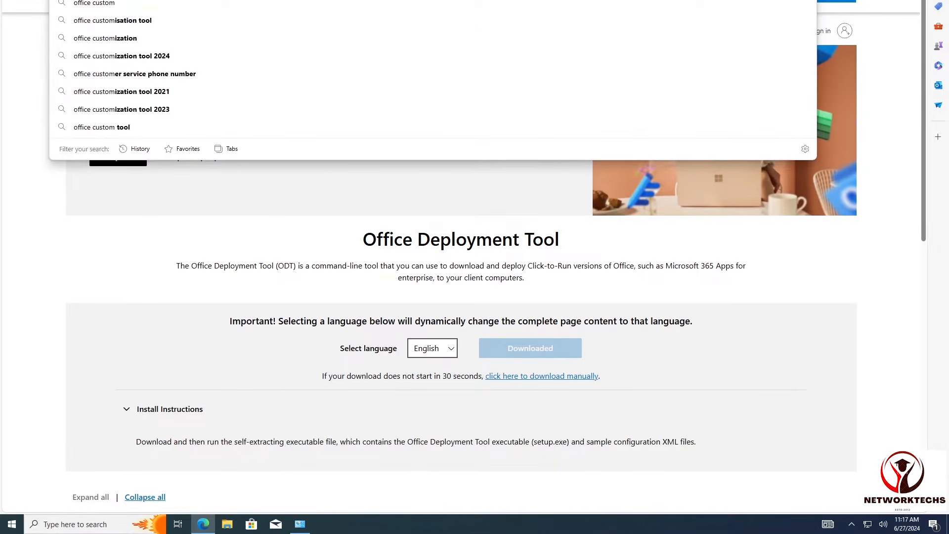
type("izati")
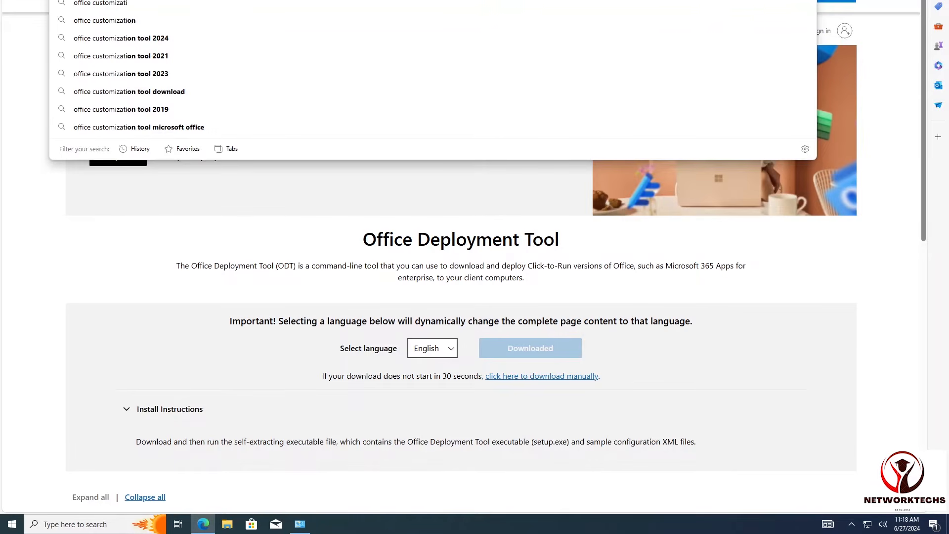
type("on tool")
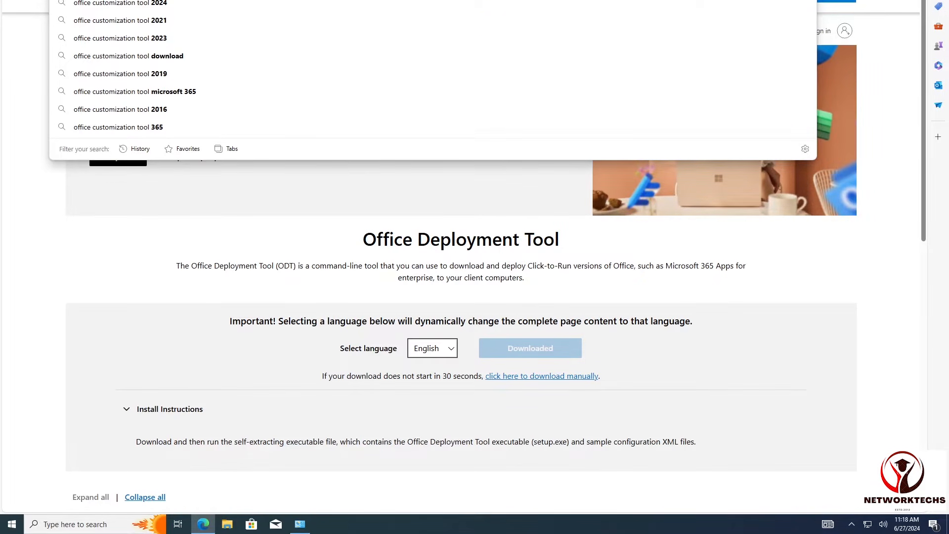
key("Return")
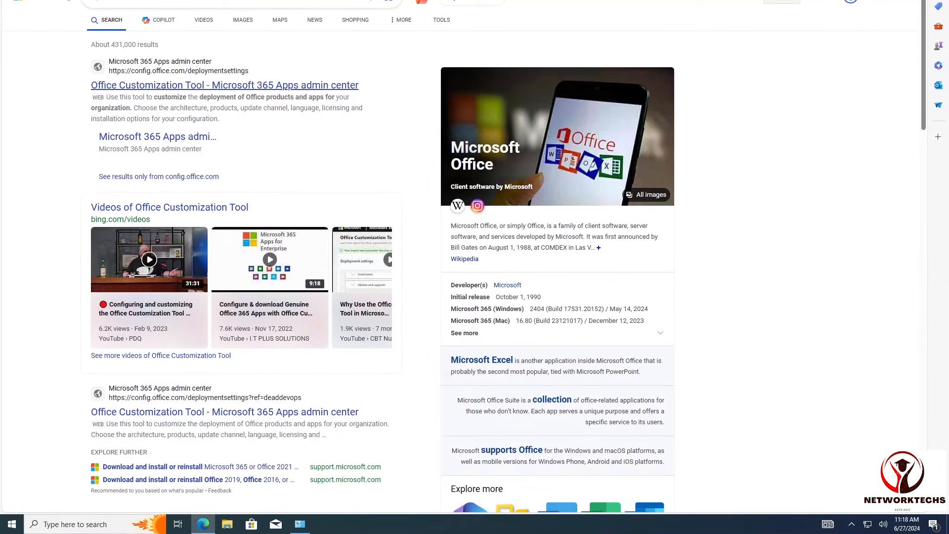
left_click(229, 89)
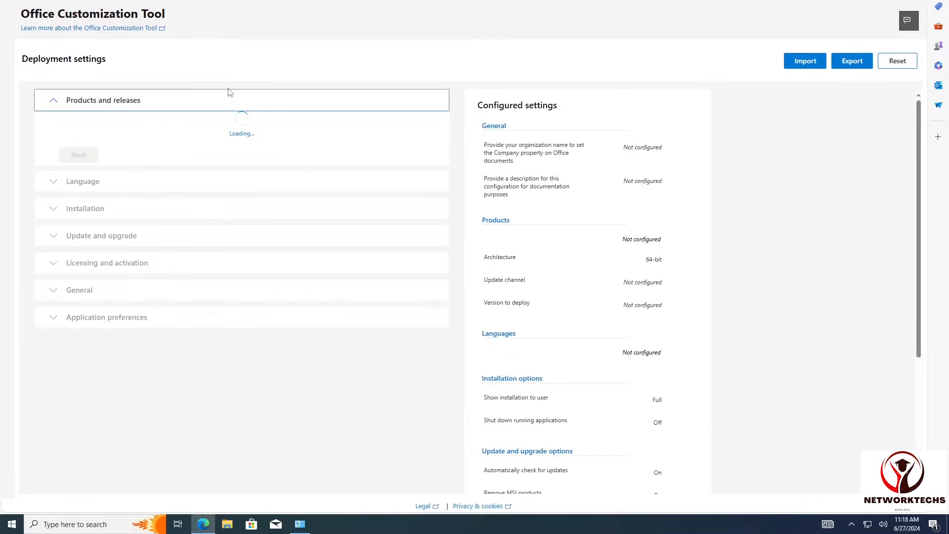
Choose Office Professional Plus 2019 - Volume License as the Office suite, keep the remaining product defaults, and continue to the language settings
scroll(236, 123, "down", 1)
scroll(237, 125, "down", 1)
scroll(237, 125, "up", 2)
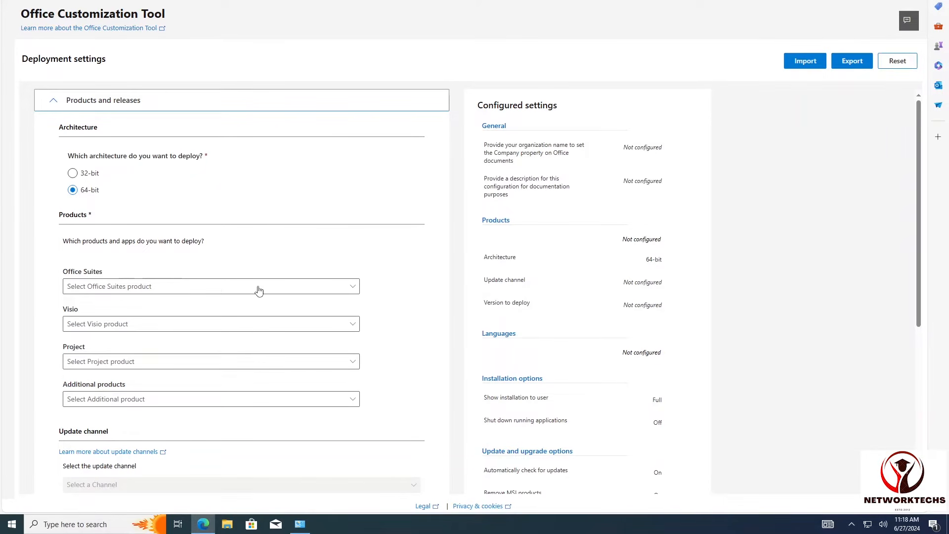
left_click(356, 287)
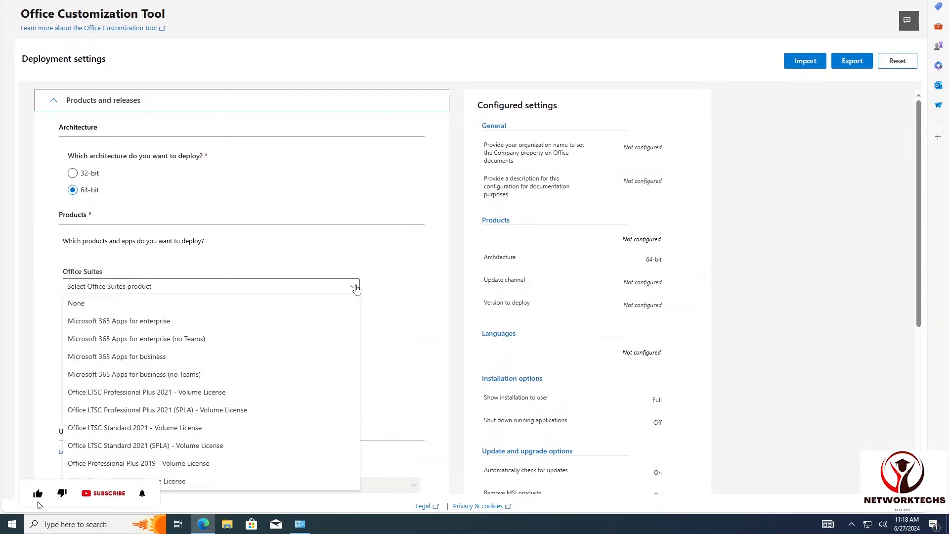
left_click(179, 463)
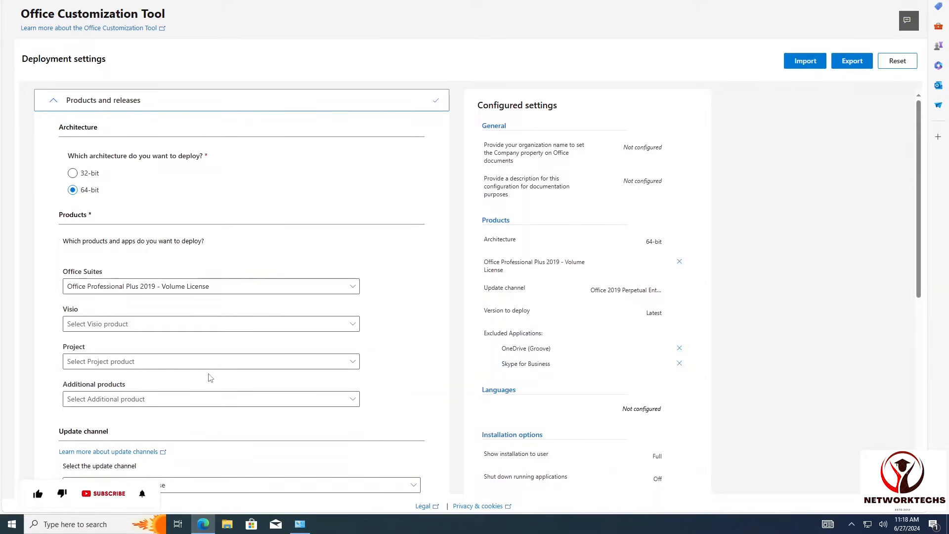
scroll(211, 376, "down", 7)
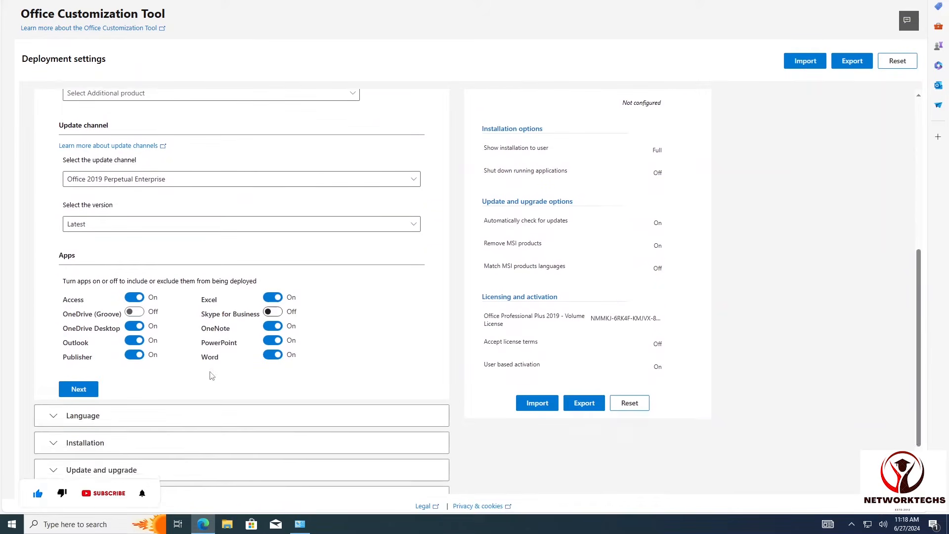
left_click(79, 348)
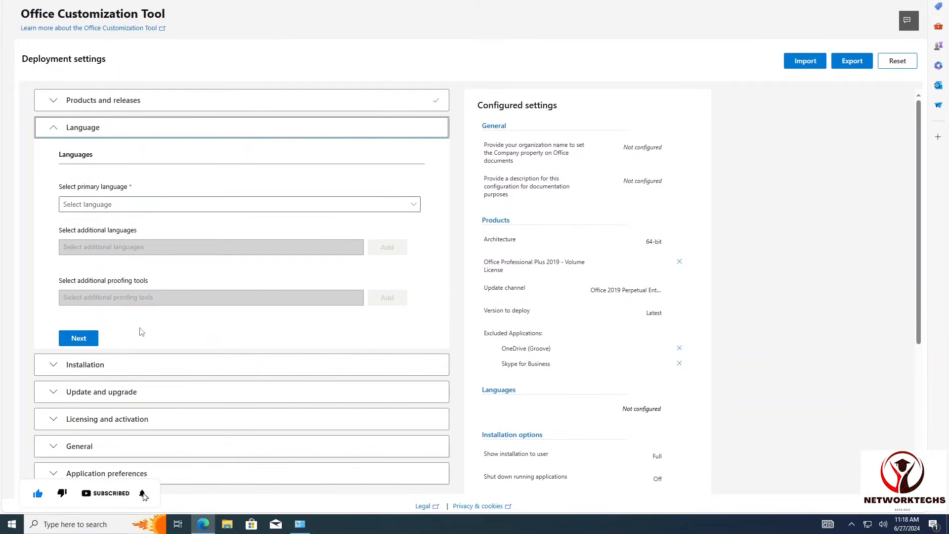
Set the primary language to English (United States) and continue to the installation options
left_click(148, 206)
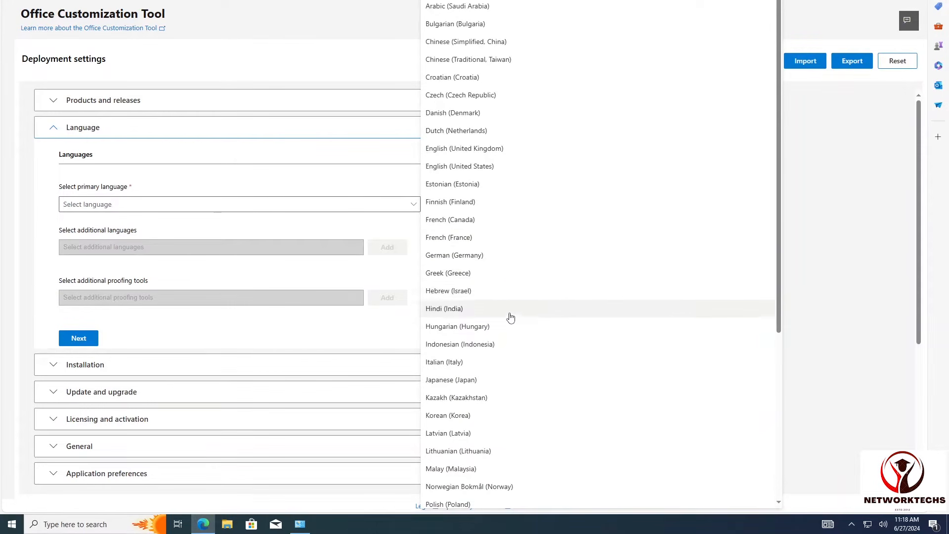
scroll(513, 440, "down", 4)
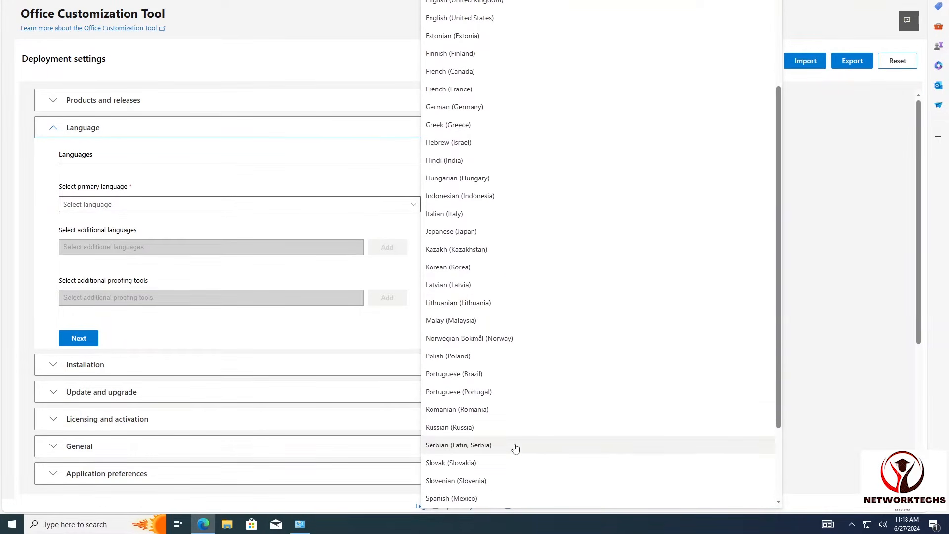
scroll(514, 444, "down", 1)
scroll(509, 425, "up", 5)
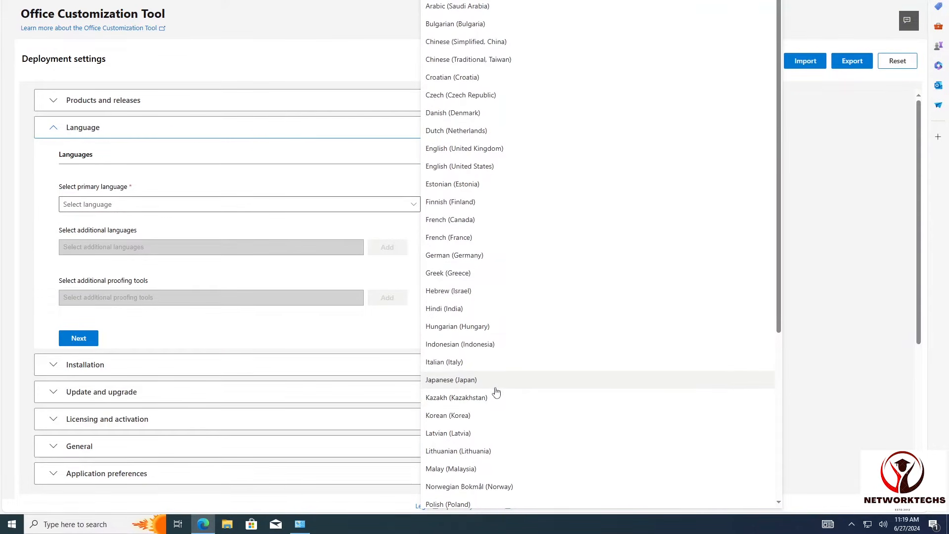
scroll(493, 388, "down", 1)
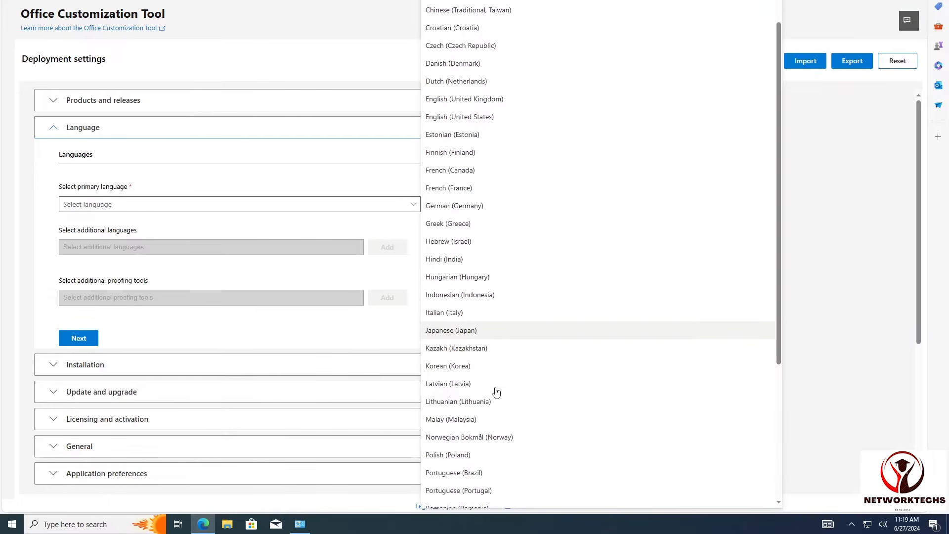
left_click(466, 118)
scroll(218, 316, "down", 3)
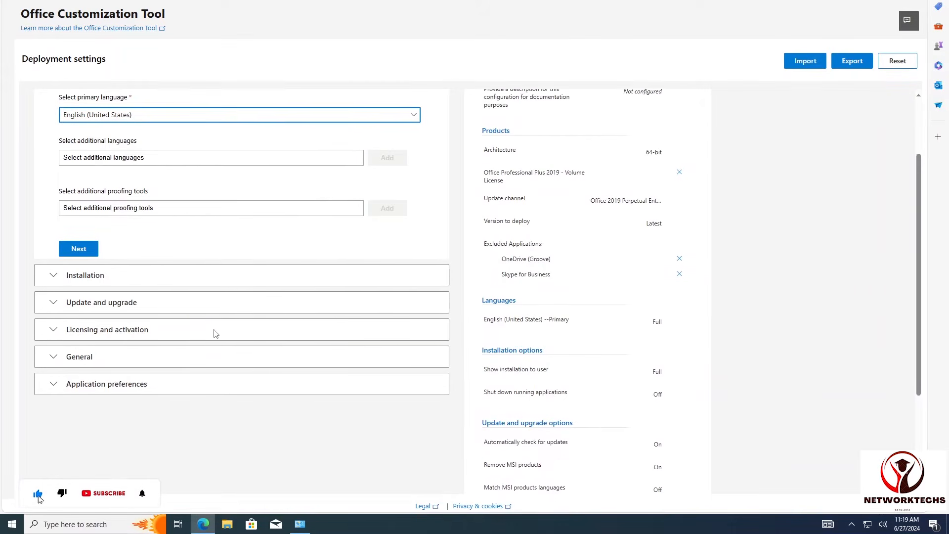
left_click(73, 196)
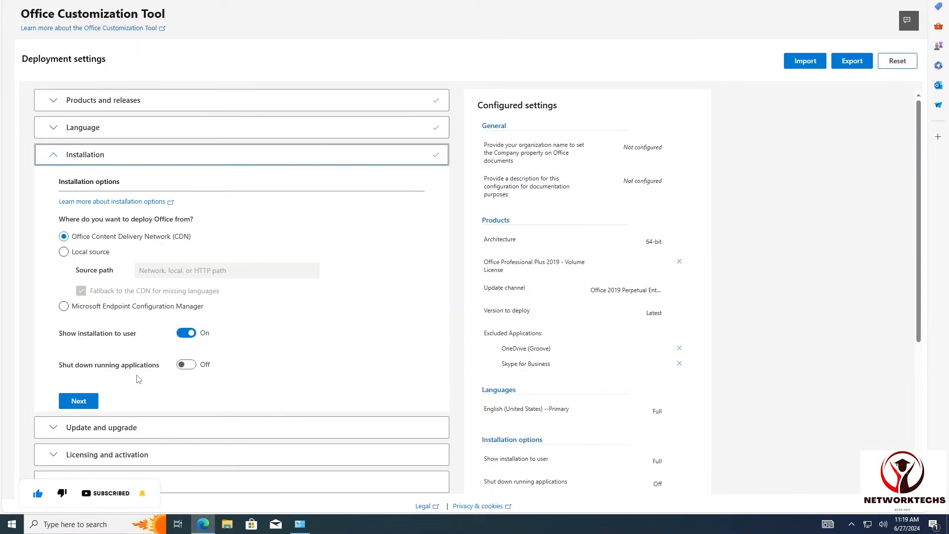
Accept the default installation options and the default update and upgrade options, continuing to licensing and activation
scroll(136, 373, "down", 1)
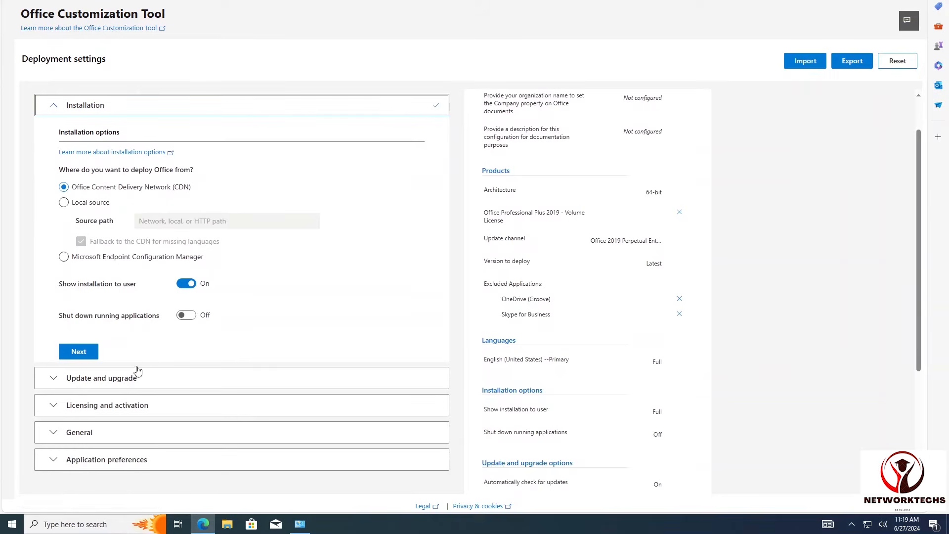
left_click(79, 352)
scroll(99, 366, "down", 4)
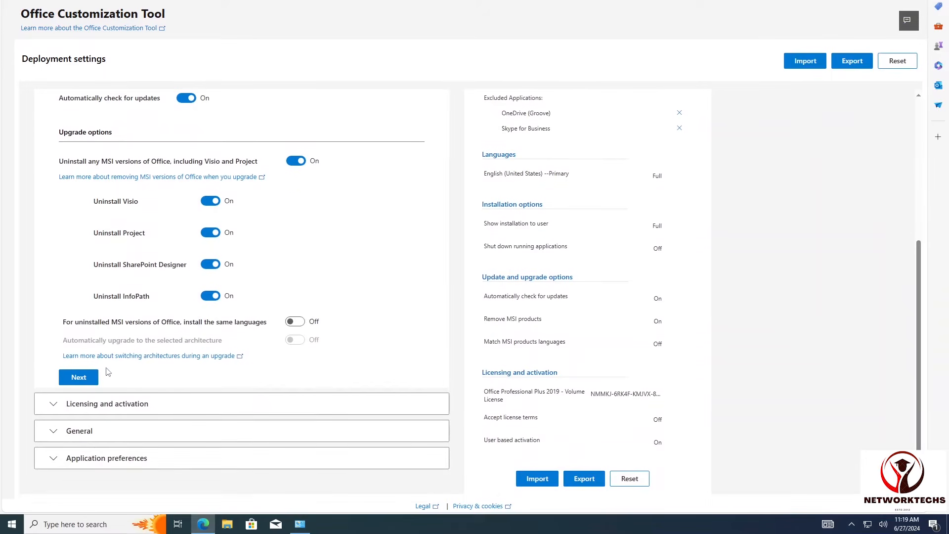
left_click(82, 377)
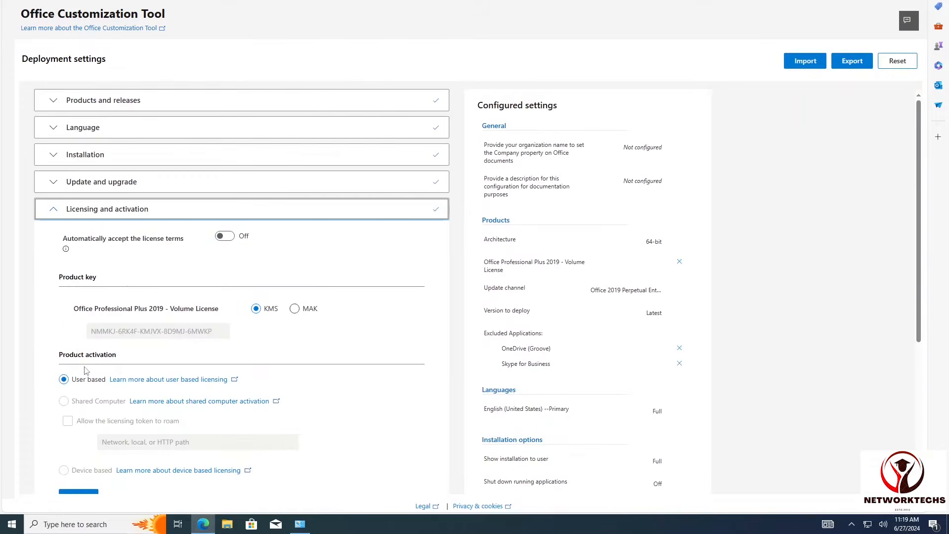
Accept the default licensing and activation settings, leave the general fields blank, and continue to the application preferences
scroll(242, 291, "down", 5)
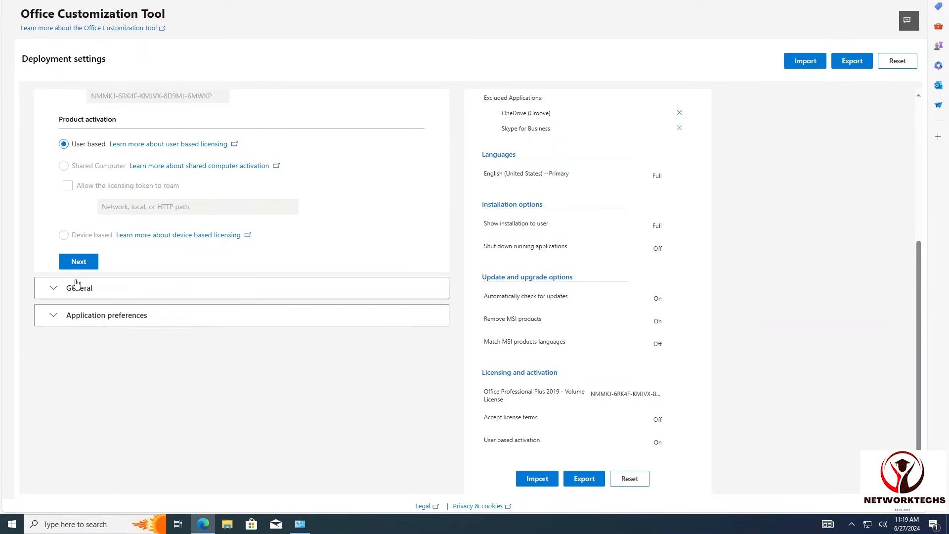
left_click(79, 267)
scroll(84, 285, "down", 2)
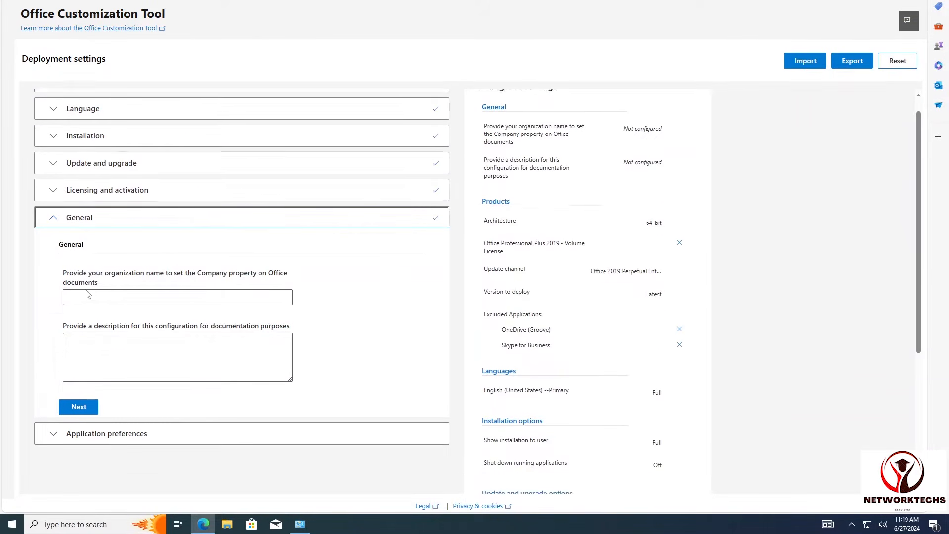
scroll(87, 282, "down", 1)
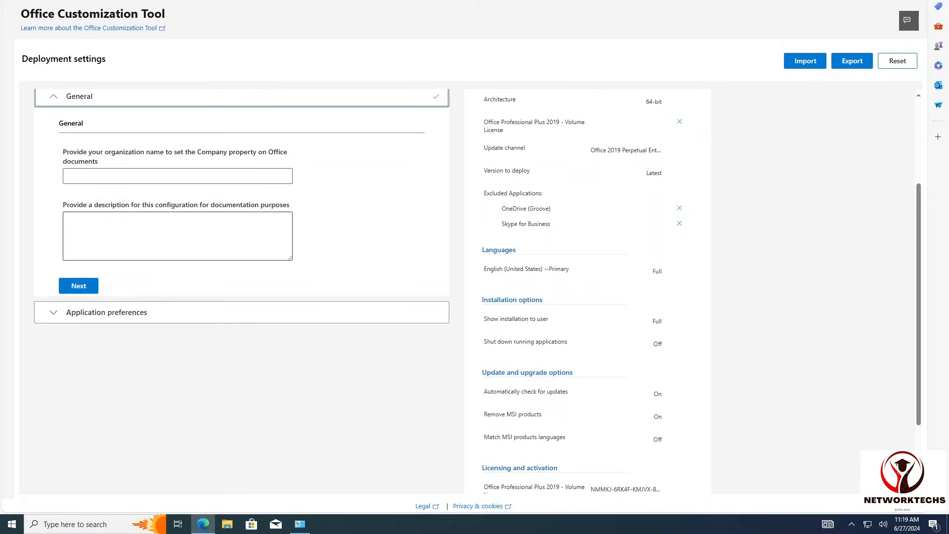
left_click(85, 276)
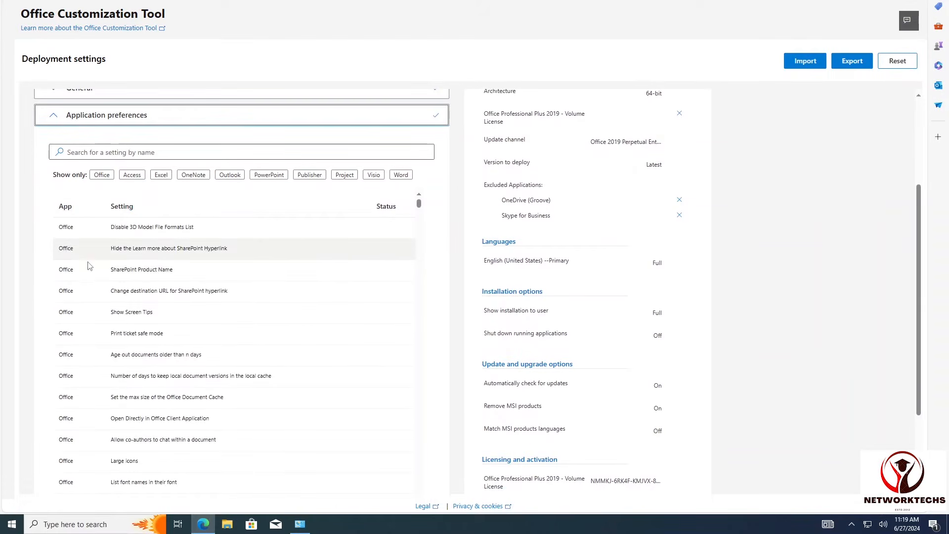
Leave all application preferences at their defaults and finish the deployment configuration
scroll(89, 267, "down", 2)
scroll(89, 270, "down", 2)
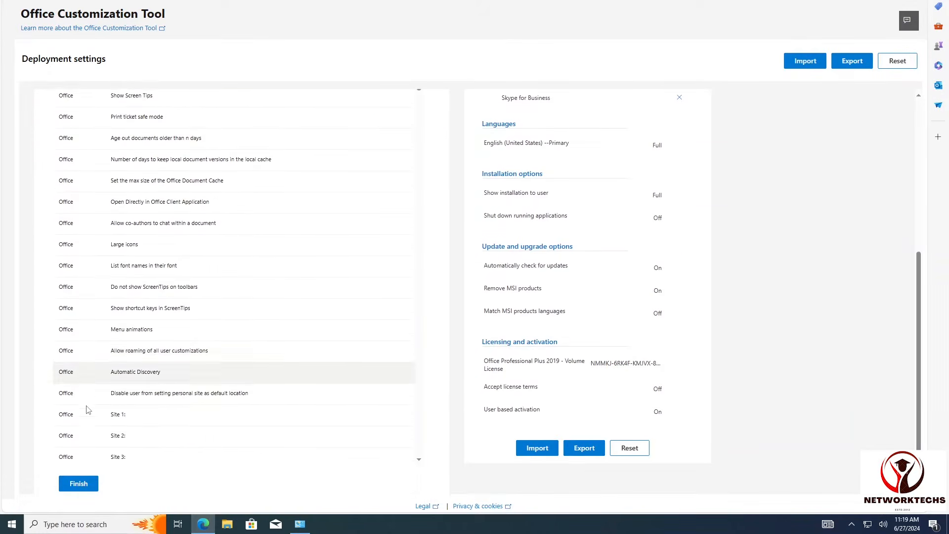
left_click(78, 482)
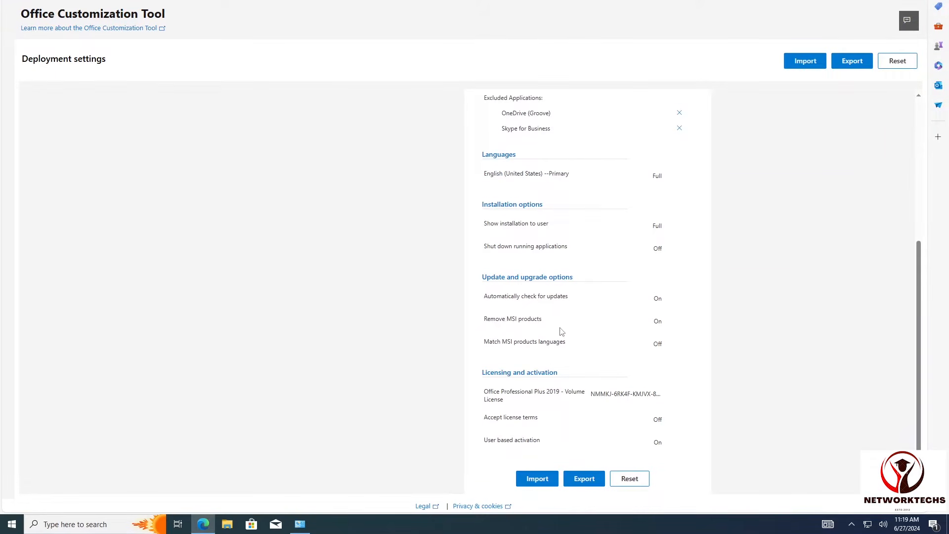
Start exporting the configuration, choosing Keep Current Settings for the default file format
left_click(573, 479)
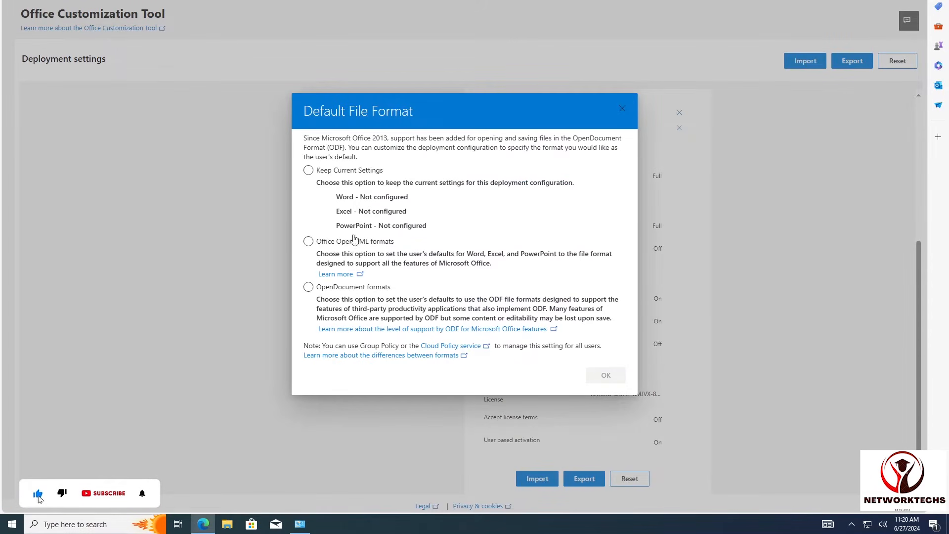
left_click(321, 173)
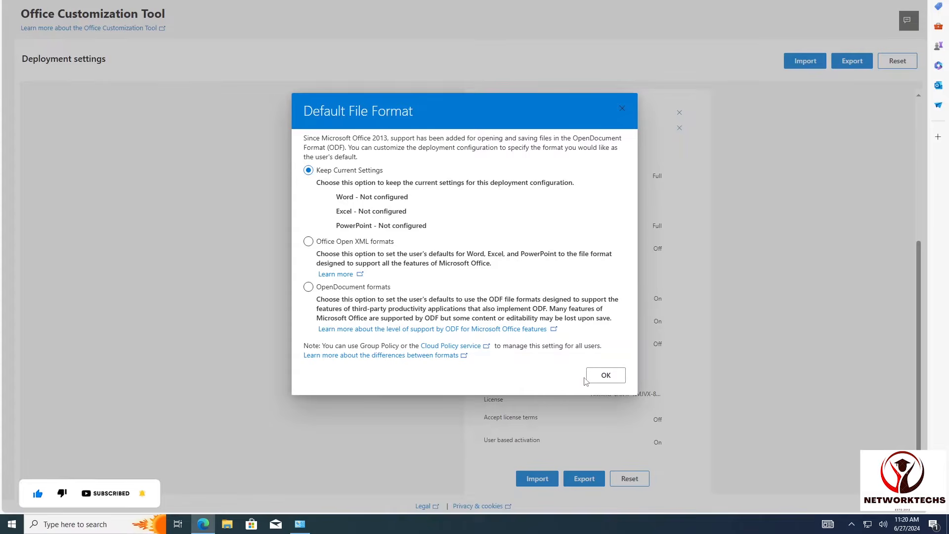
left_click(604, 375)
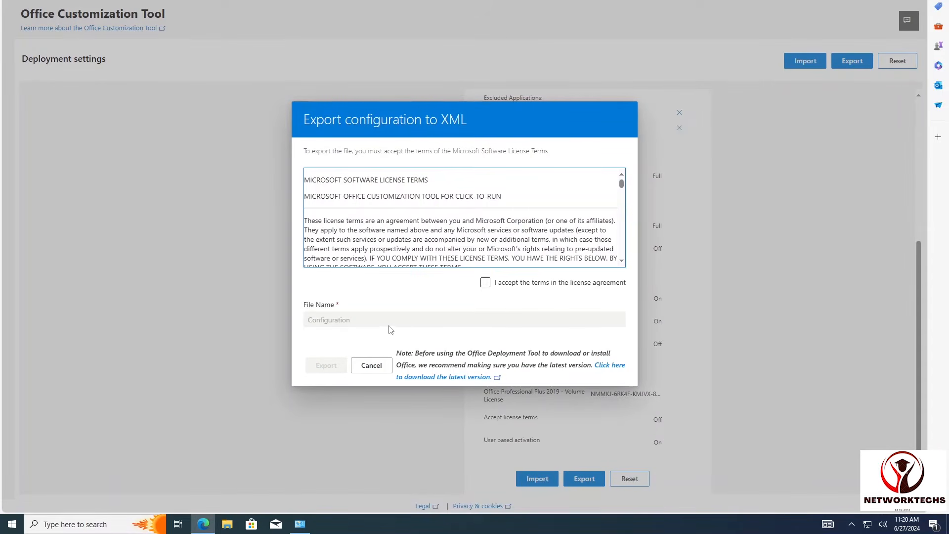
Accept the license agreement, export the XML under the file name Configuration, and keep the downloaded file
left_click(485, 283)
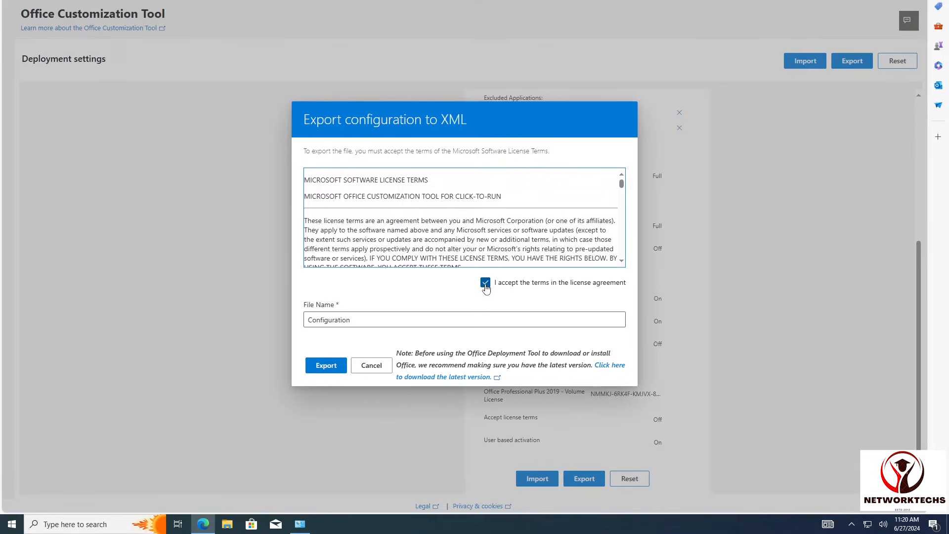
left_click(326, 365)
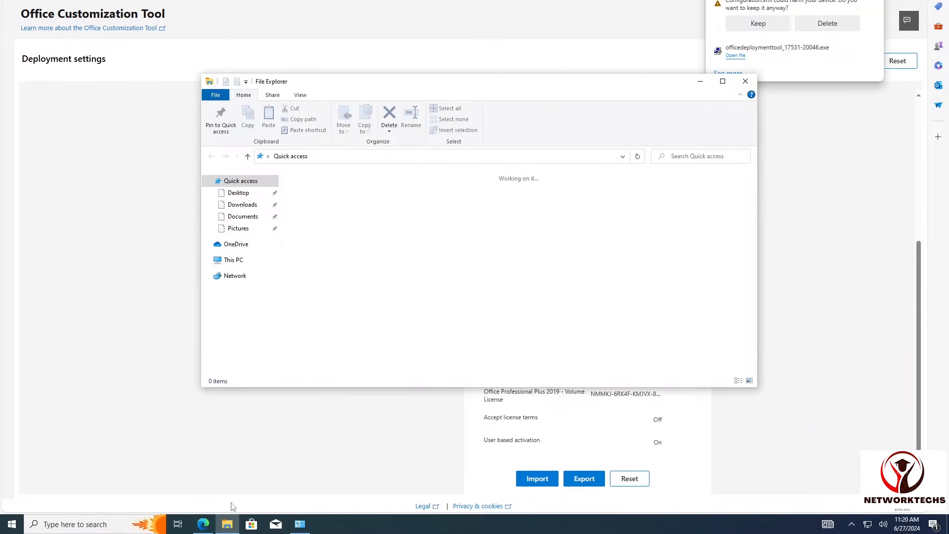
left_click(758, 24)
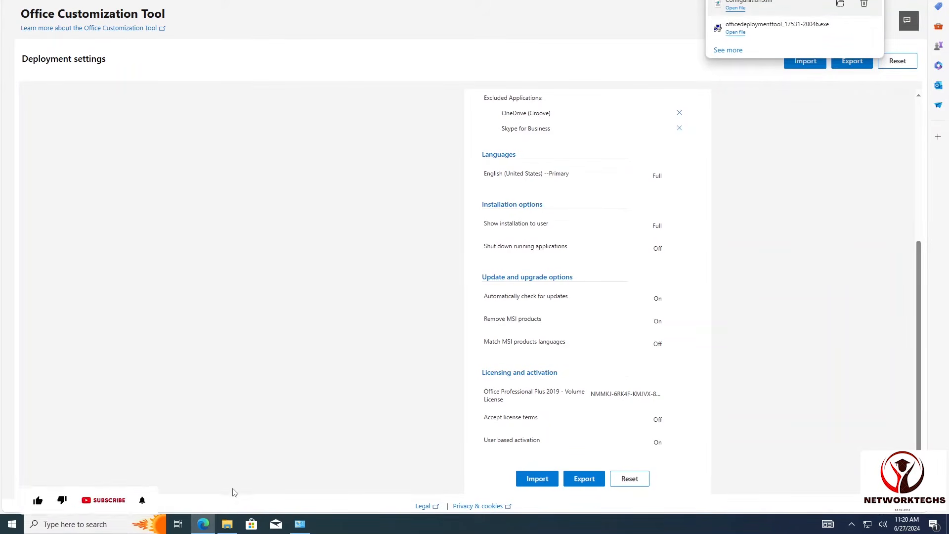
Switch to File Explorer, open the Downloads folder and delete the Check_Point_R81.20_T631_SmartConsole installer
left_click(227, 524)
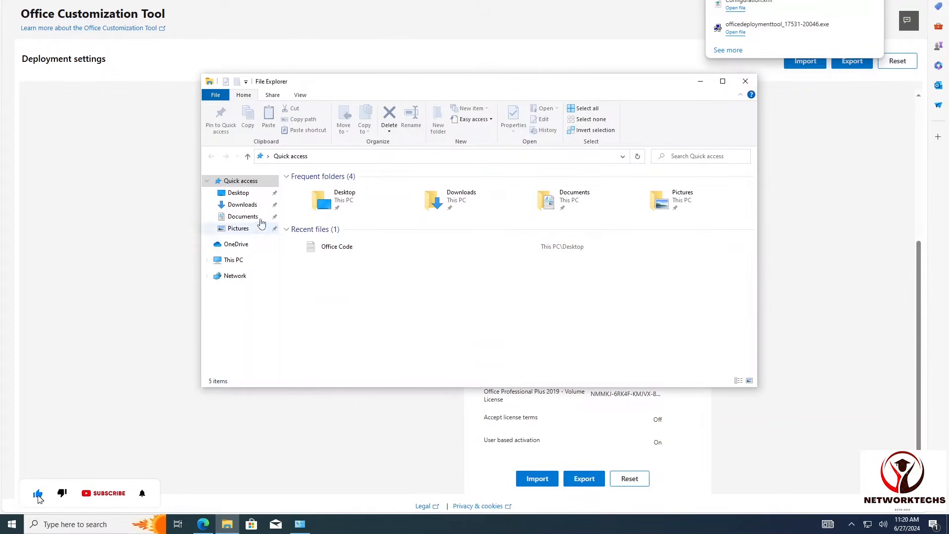
left_click(244, 206)
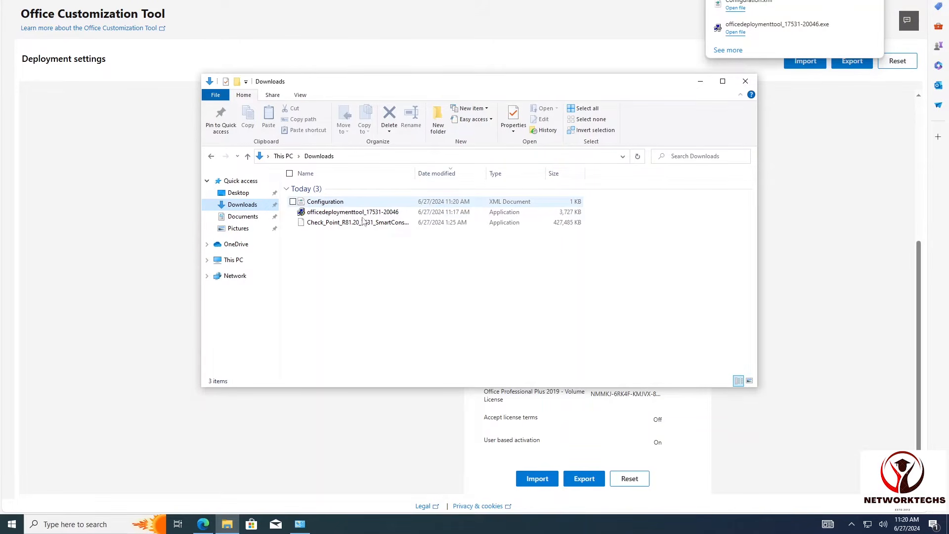
left_click(722, 82)
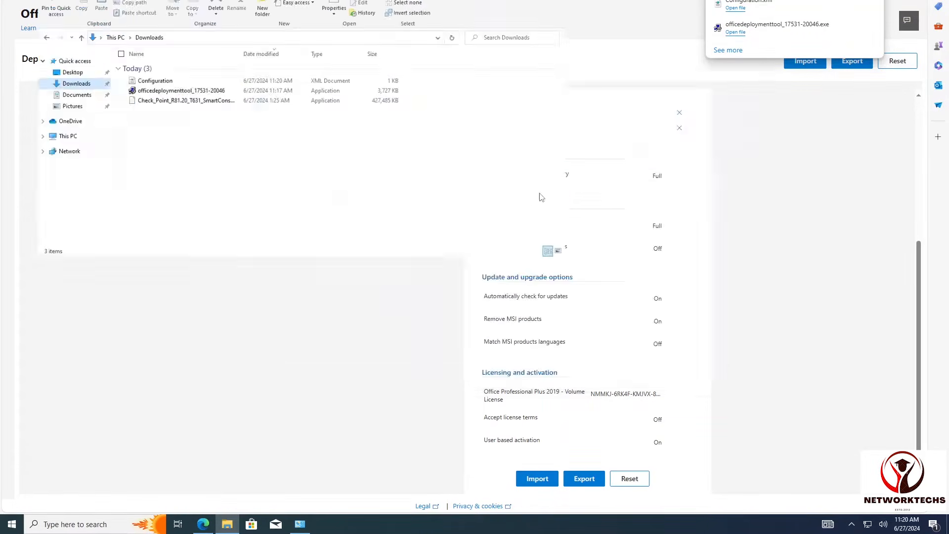
left_click(171, 86)
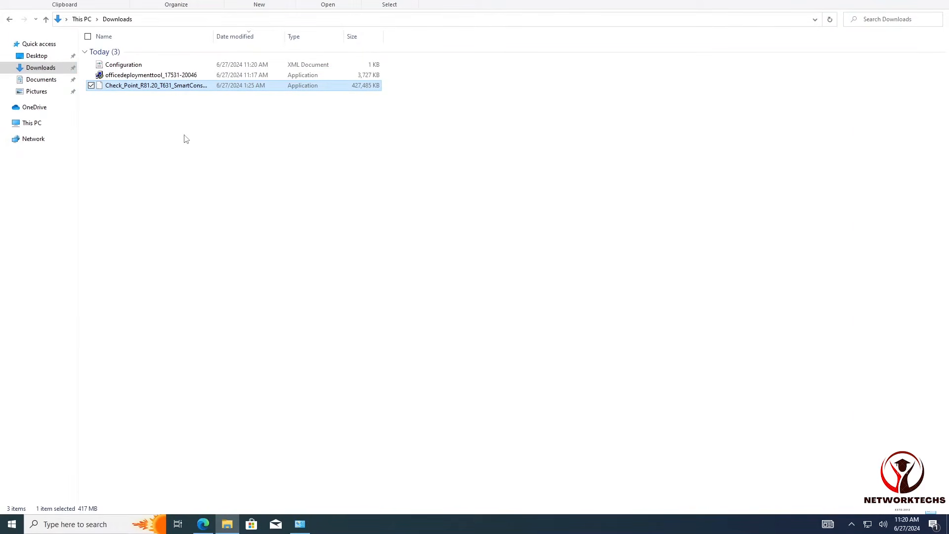
key("Delete")
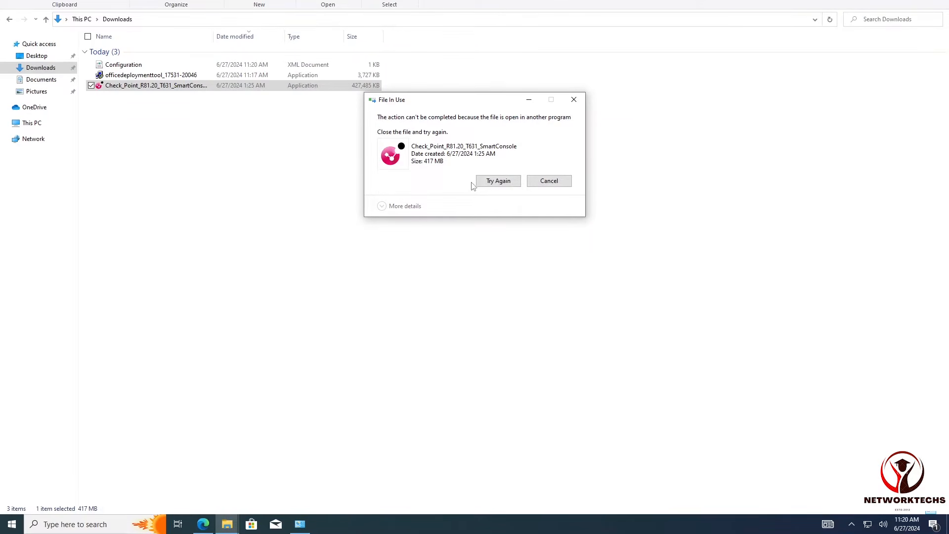
left_click(499, 183)
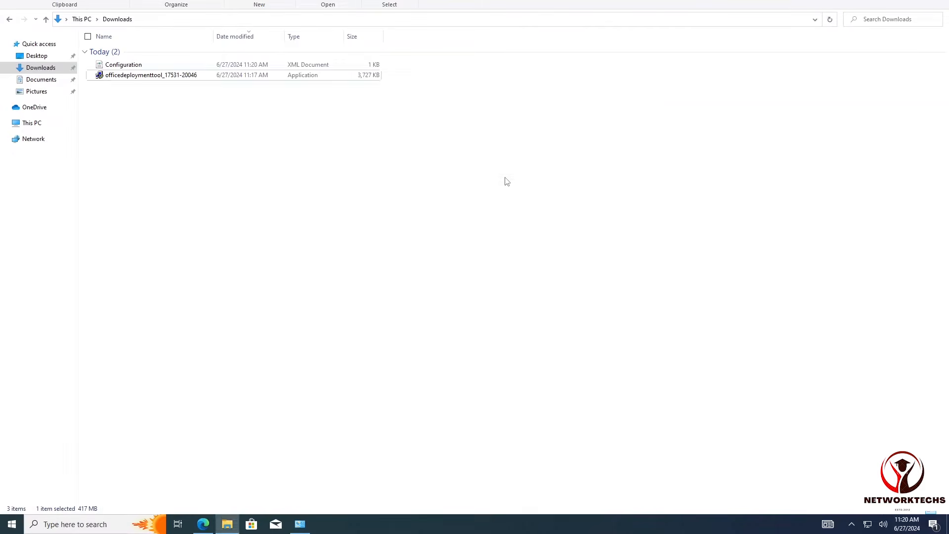
Create a new folder named Office 2019 in Downloads
right_click(201, 152)
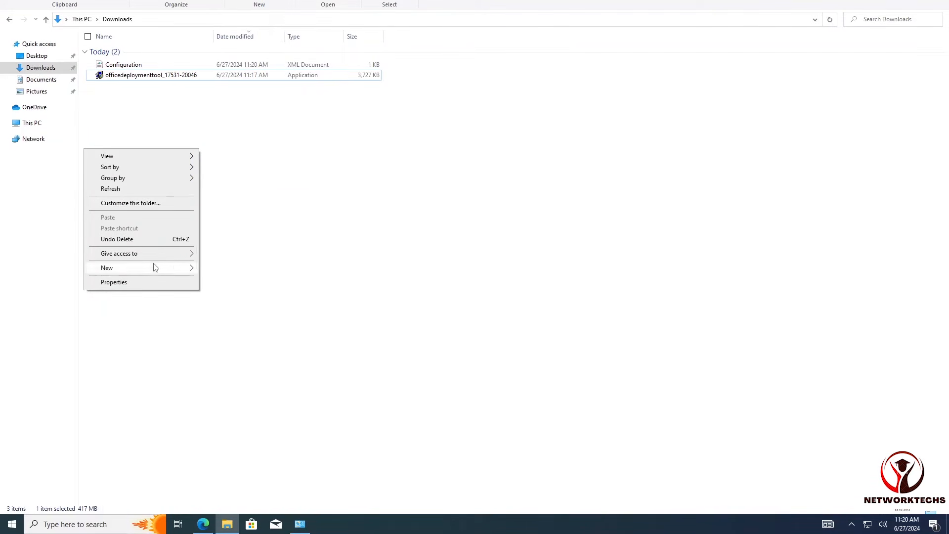
mouse_move(183, 269)
left_click(222, 269)
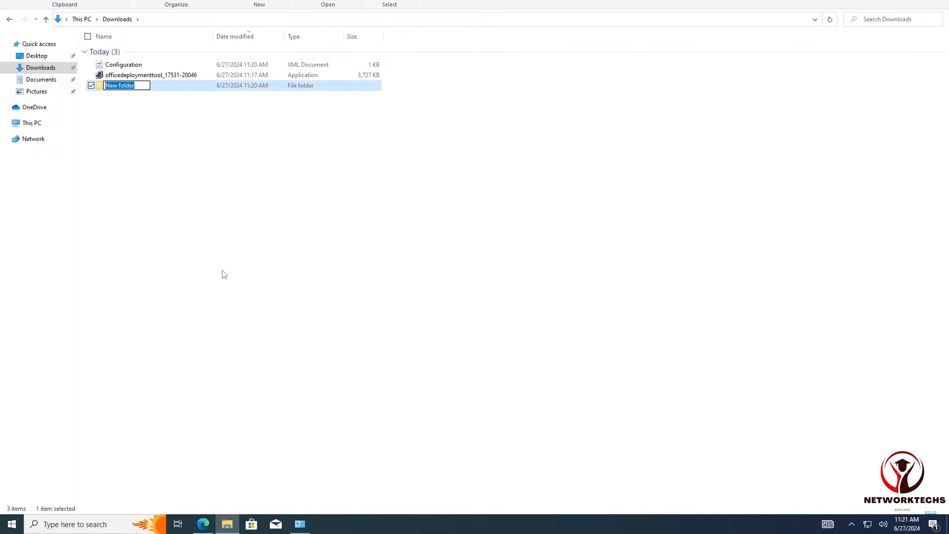
type("Office 2019")
left_click(221, 273)
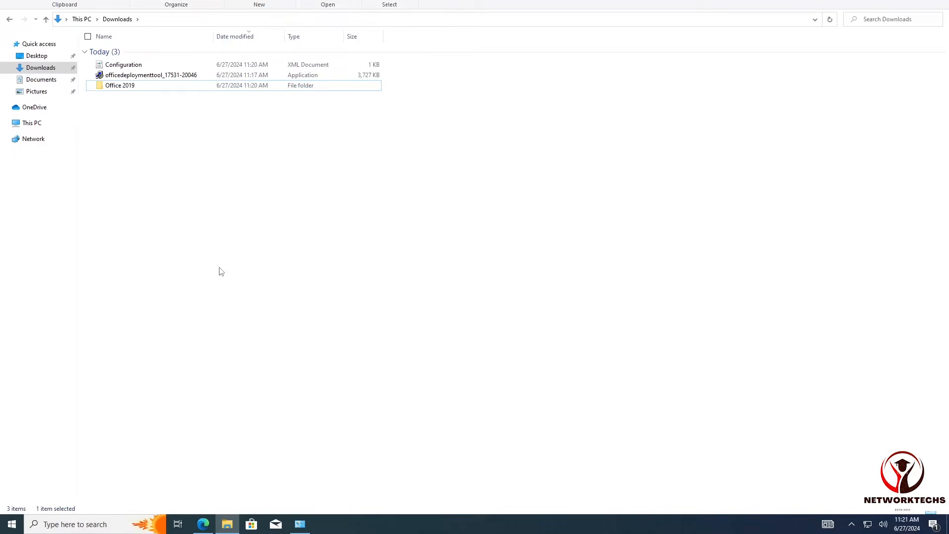
left_click(142, 68)
left_click(144, 76, "ctrl")
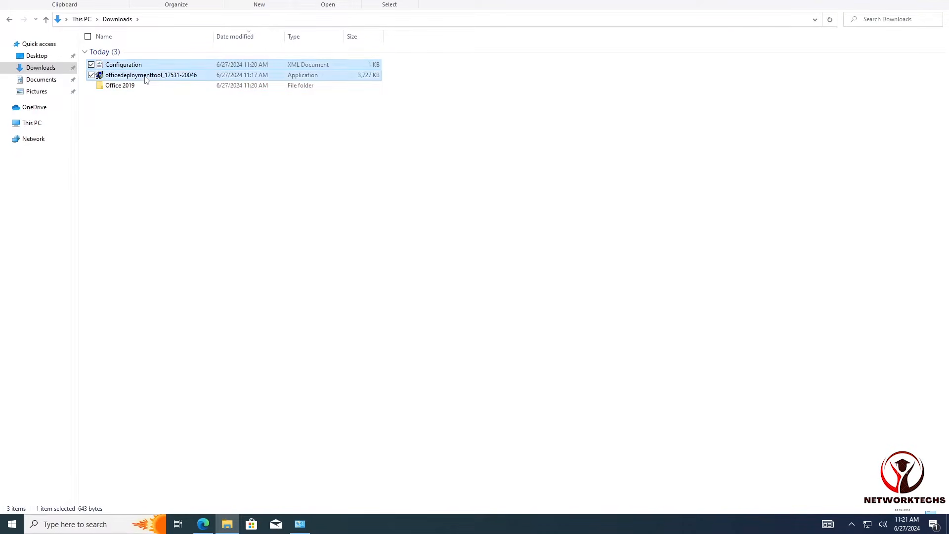
left_click_drag(144, 77, 128, 91)
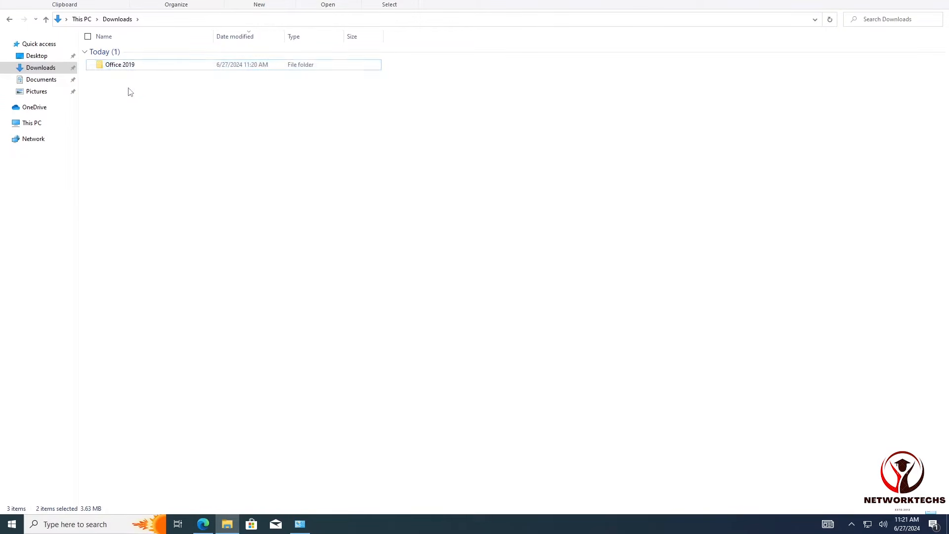
double_click(137, 69)
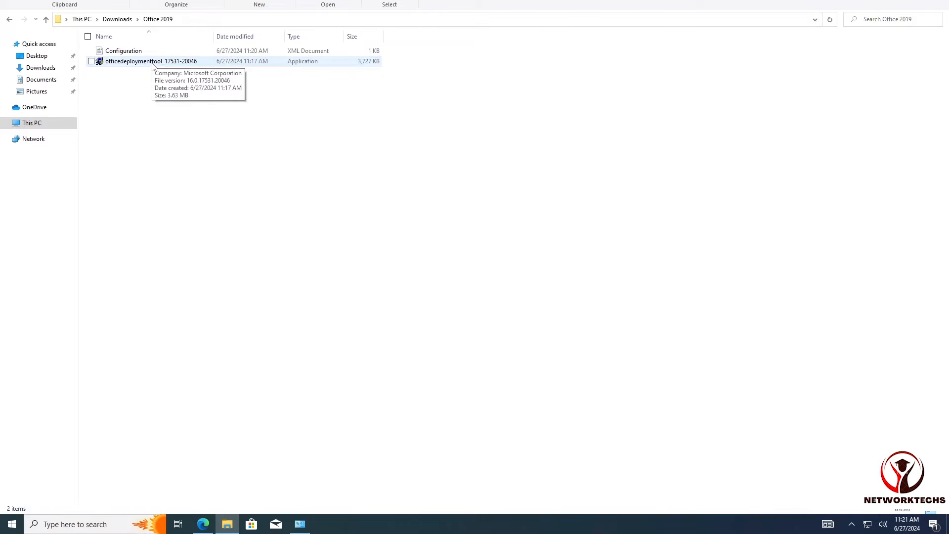
left_click(153, 66)
right_click(152, 63)
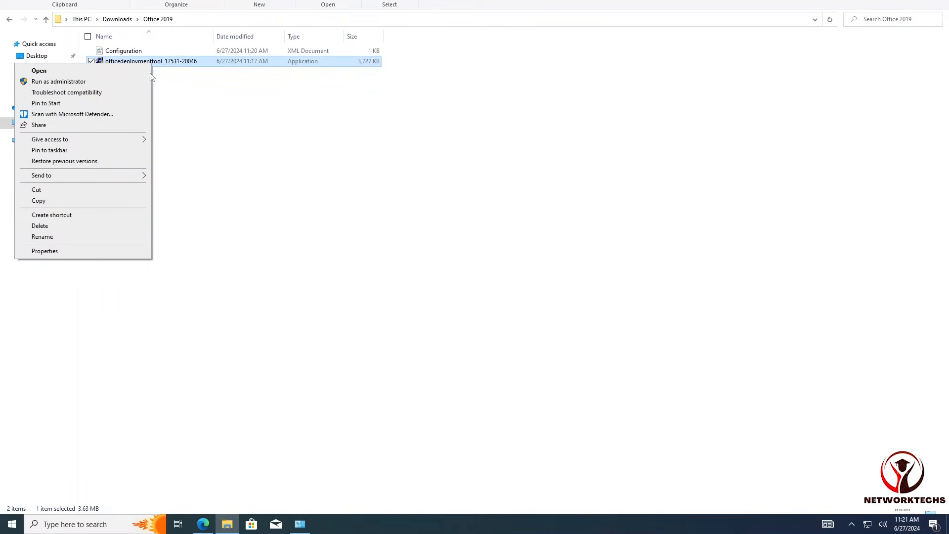
left_click(73, 82)
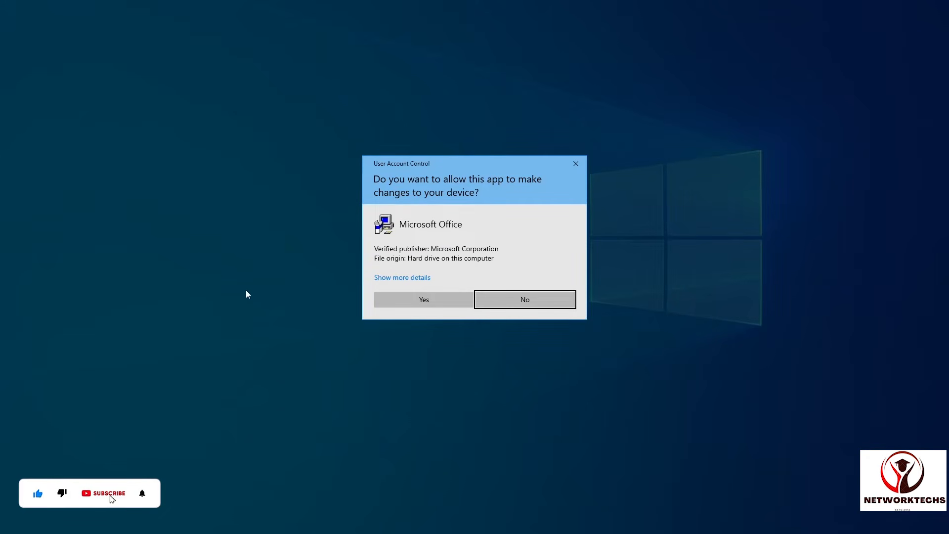
left_click(429, 304)
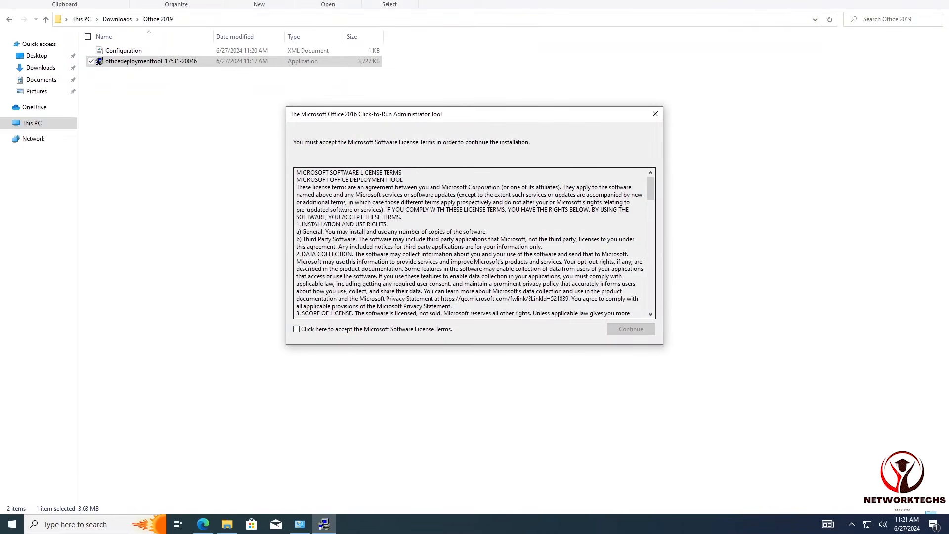
Accept the Microsoft Software License Terms and extract the deployment tool files to the Office 2019 folder in Downloads
left_click(297, 330)
left_click(610, 330)
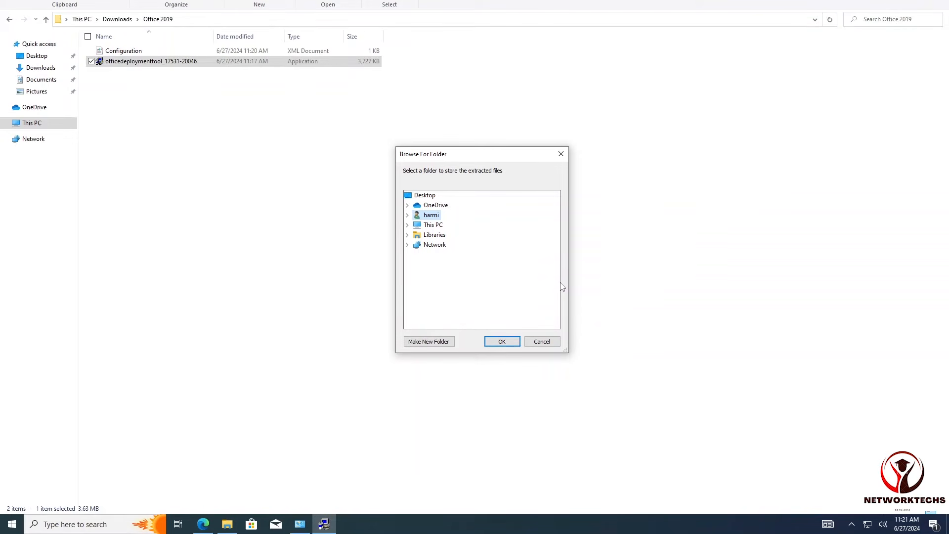
left_click(409, 226)
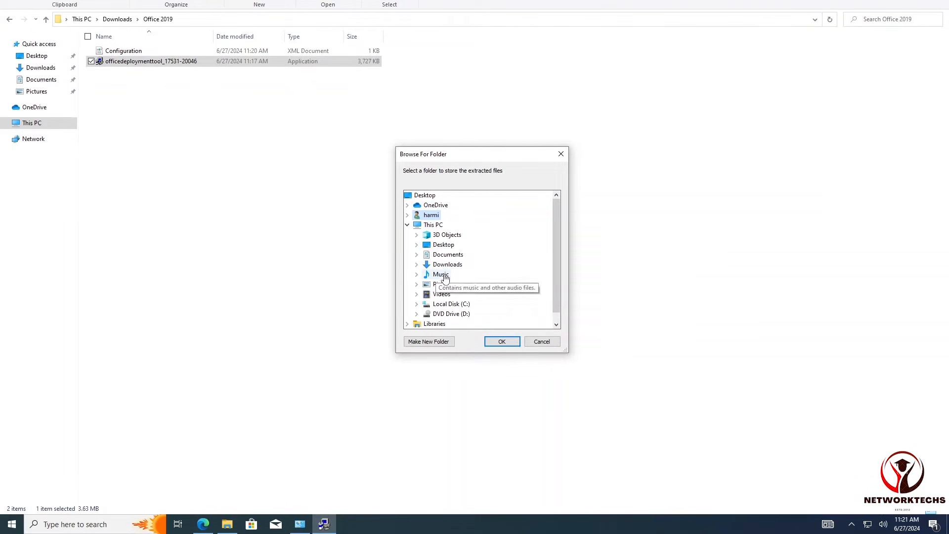
double_click(446, 266)
left_click(449, 277)
left_click(500, 341)
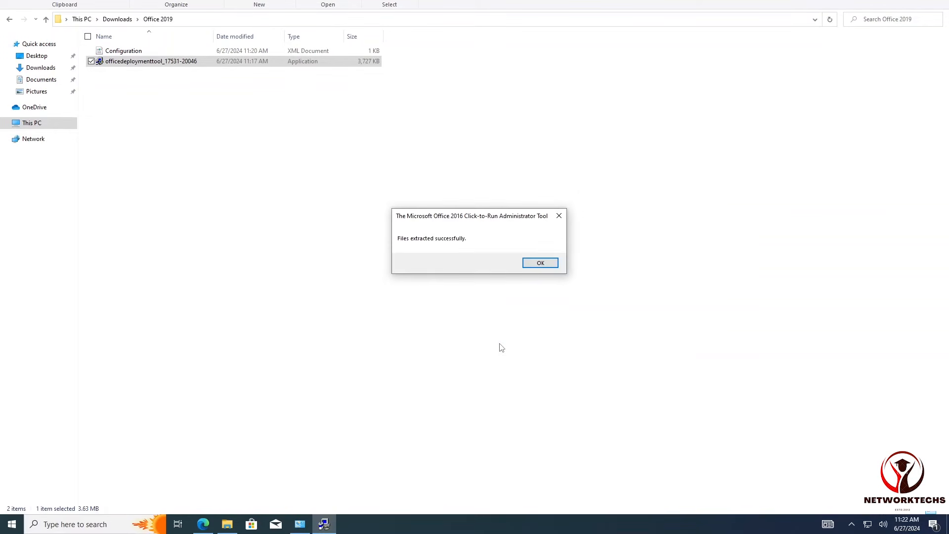
left_click(531, 267)
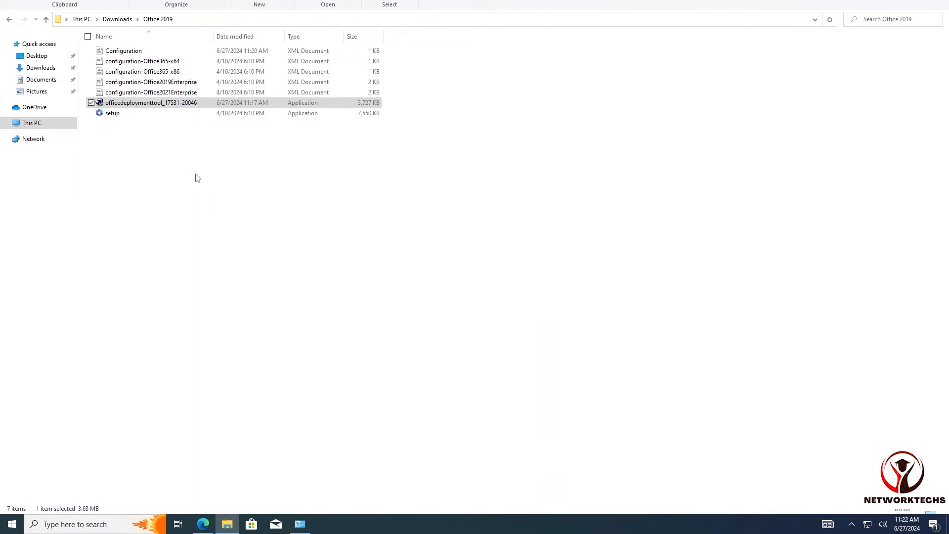
Copy the Office 2019 folder from Downloads to the root of Local Disk (C:)
left_click(46, 20)
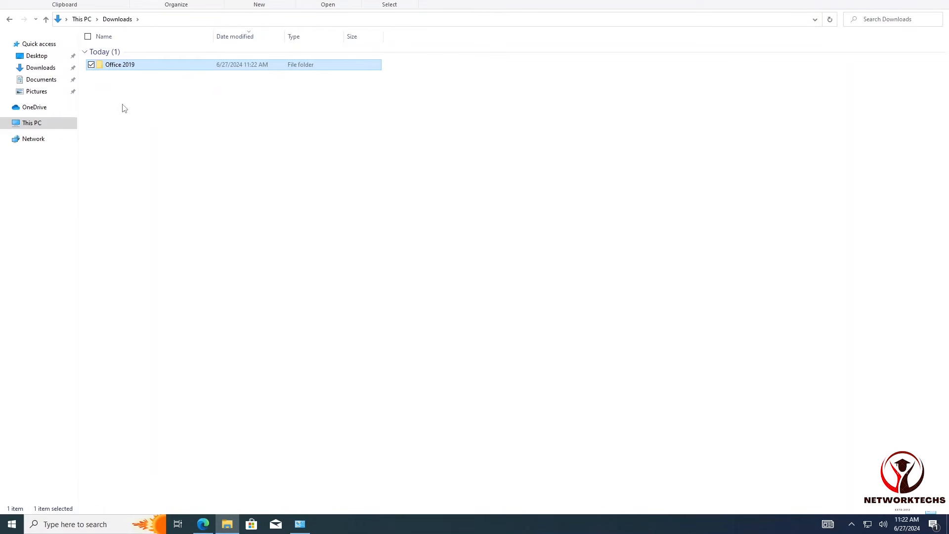
right_click(133, 70)
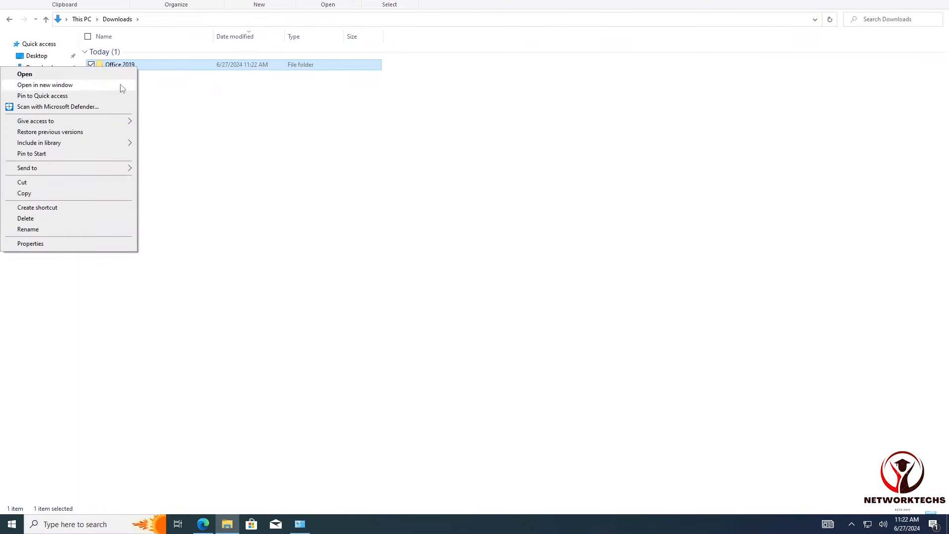
left_click(32, 193)
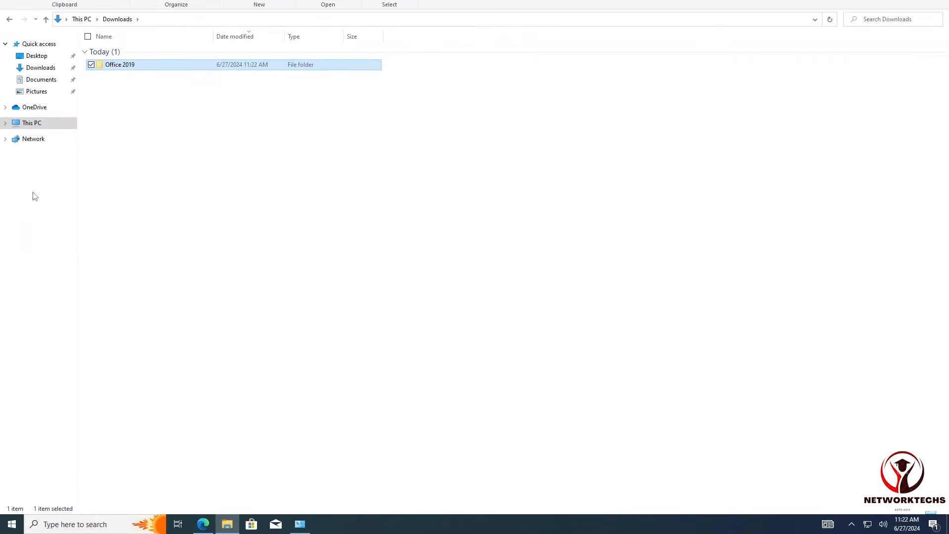
left_click(27, 125)
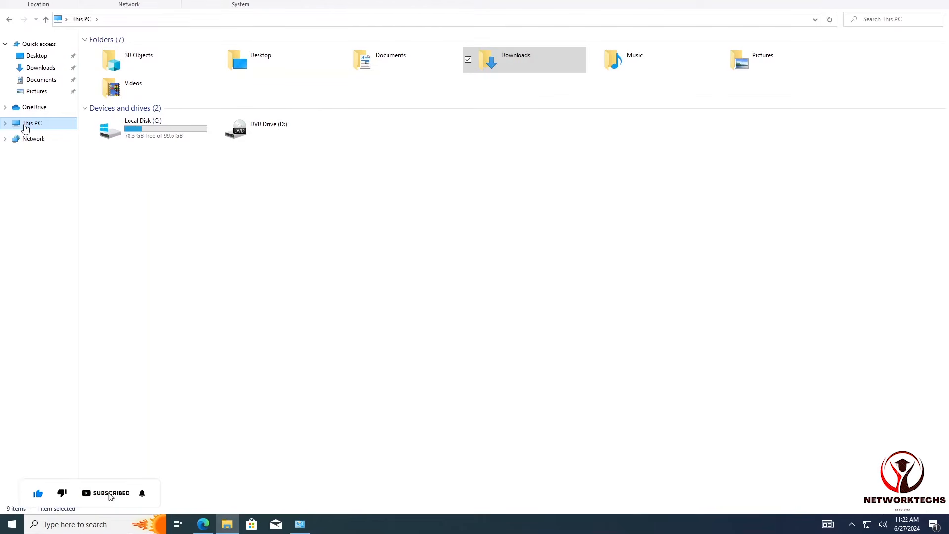
double_click(160, 132)
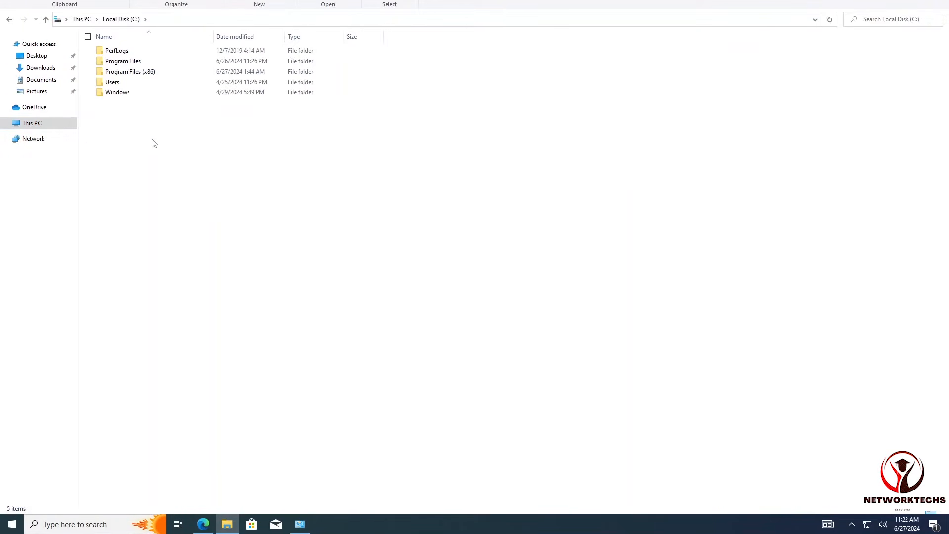
right_click(152, 142)
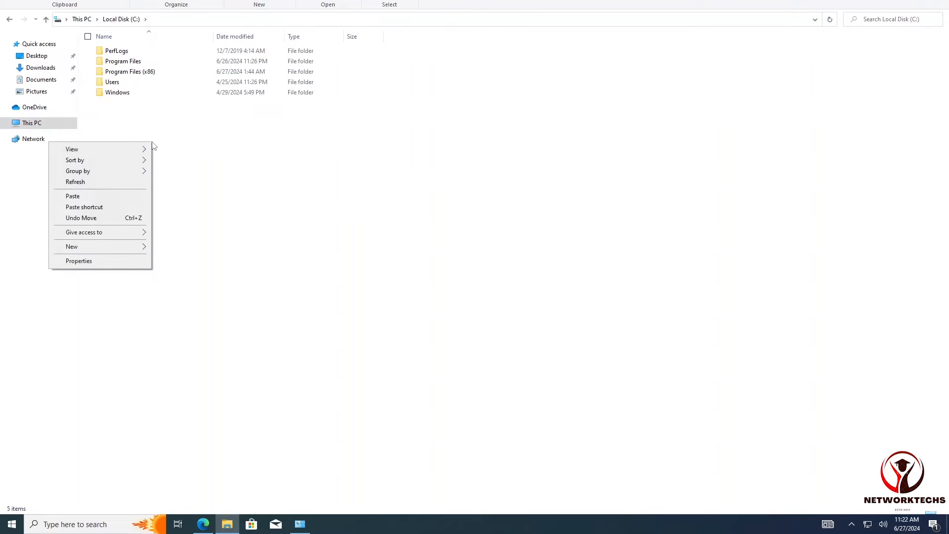
left_click(76, 196)
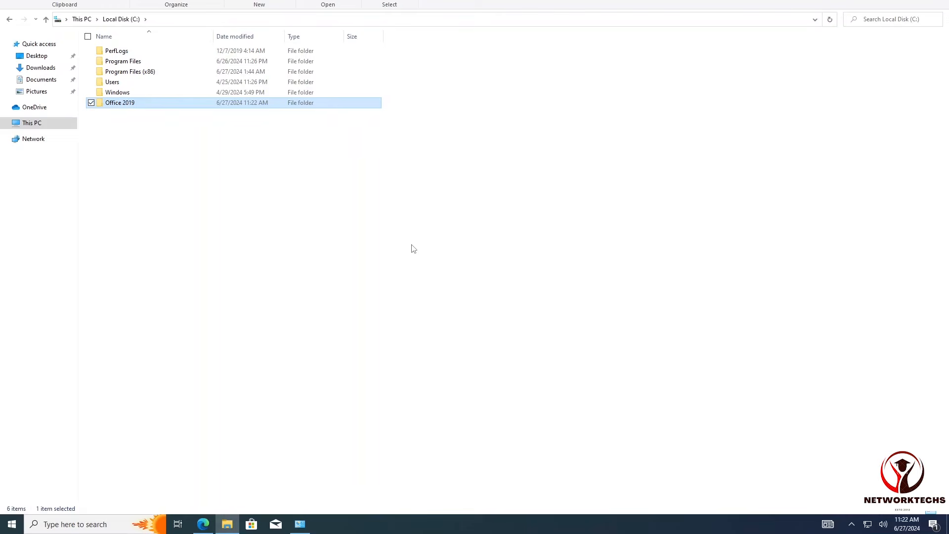
left_click(386, 296)
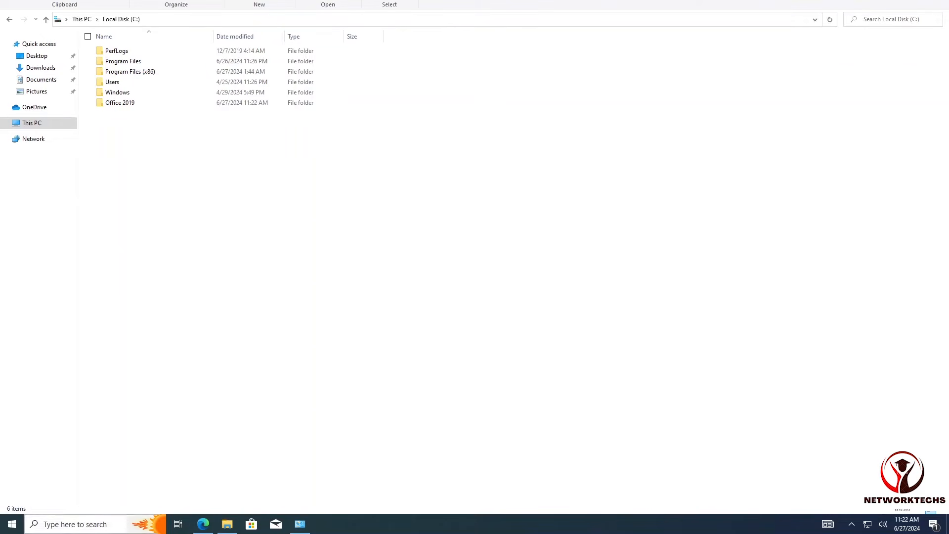
Search for cmd, run Command Prompt as administrator and allow it to make changes to the device
left_click(60, 523)
type("cmd")
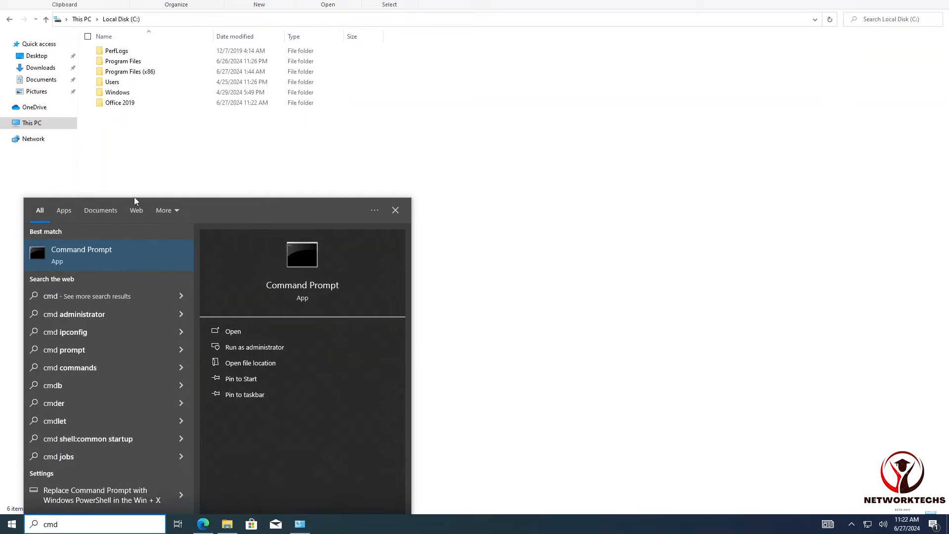
right_click(111, 254)
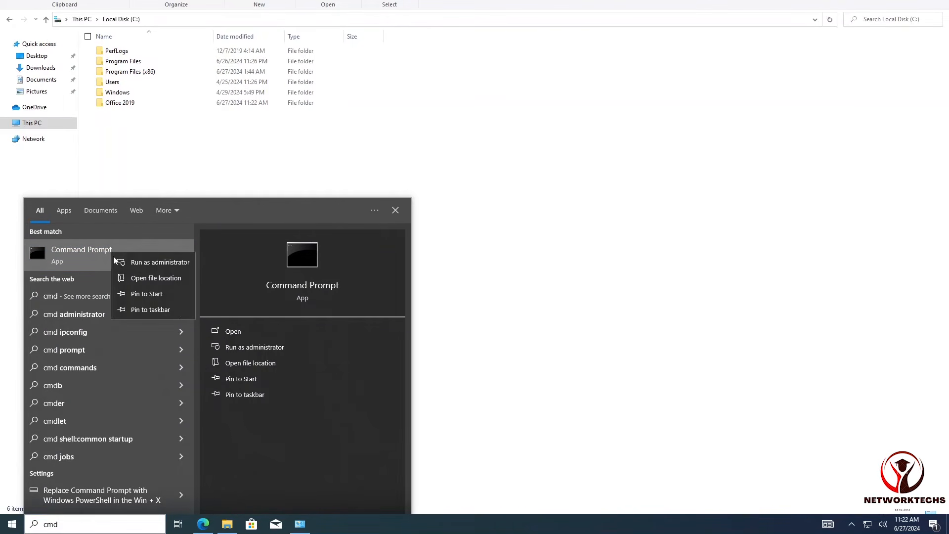
left_click(140, 265)
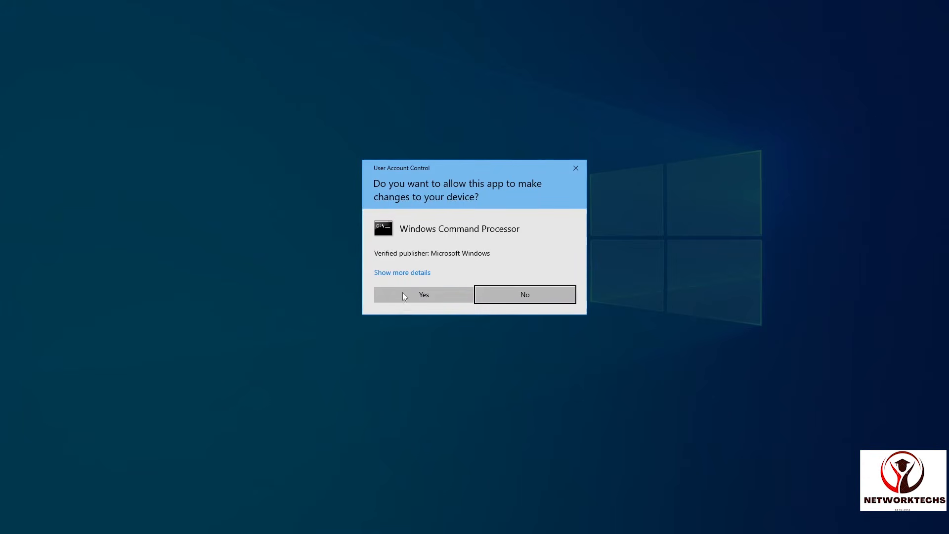
left_click(408, 294)
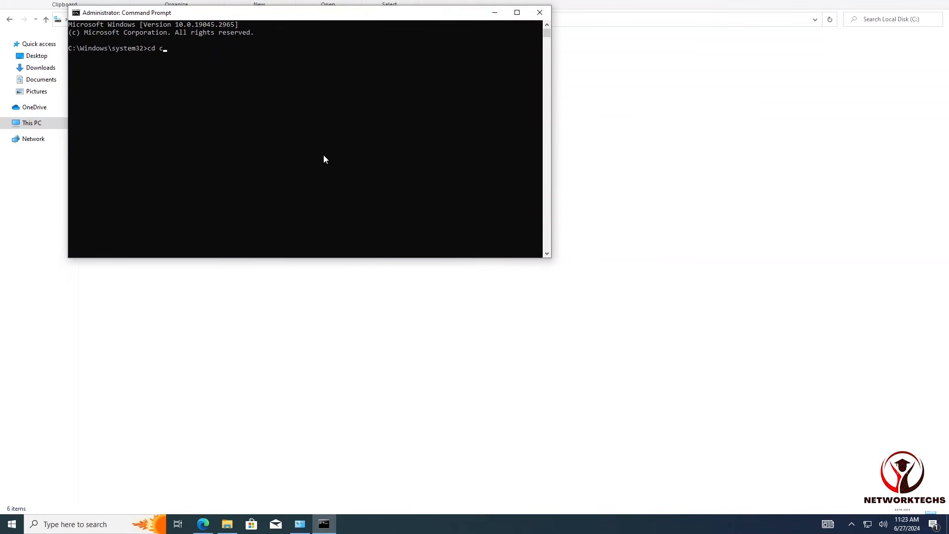
Change the Command Prompt directory to c:\office 2019
type("/")
key("BackSpace")
type("\\")
type("o")
type("ffice 2021")
key("Return")
Run setup.exe /configure configuration.xml from the Office 2019 folder to install Office
type("setup.exe")
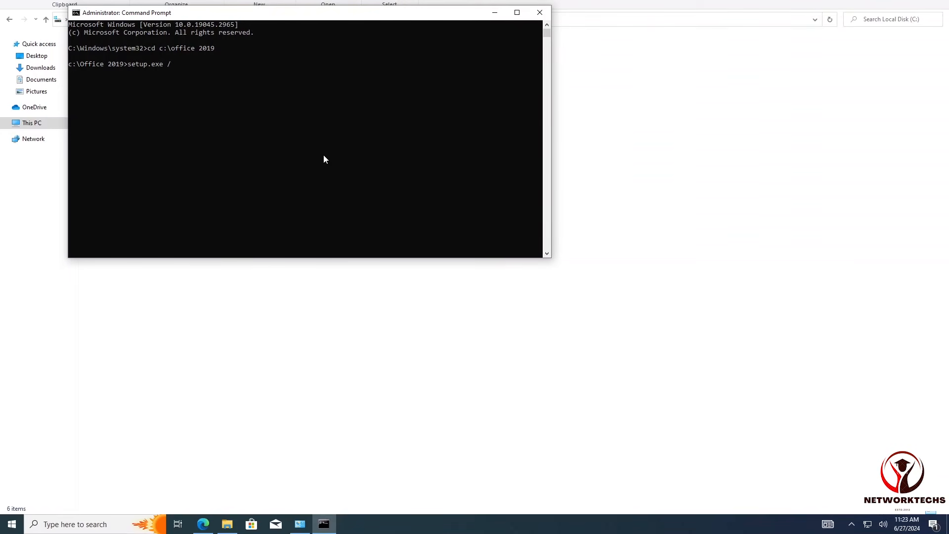
type(" /configure configura")
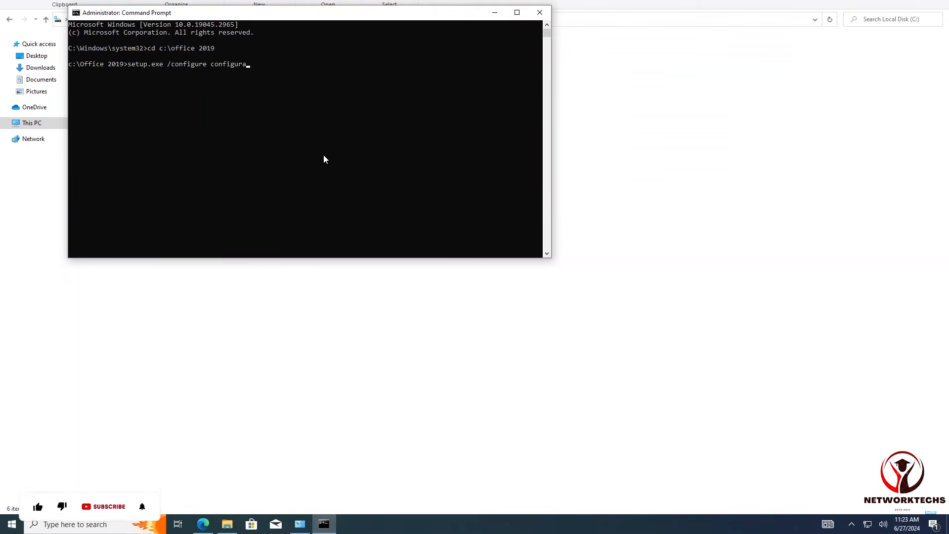
type("tion")
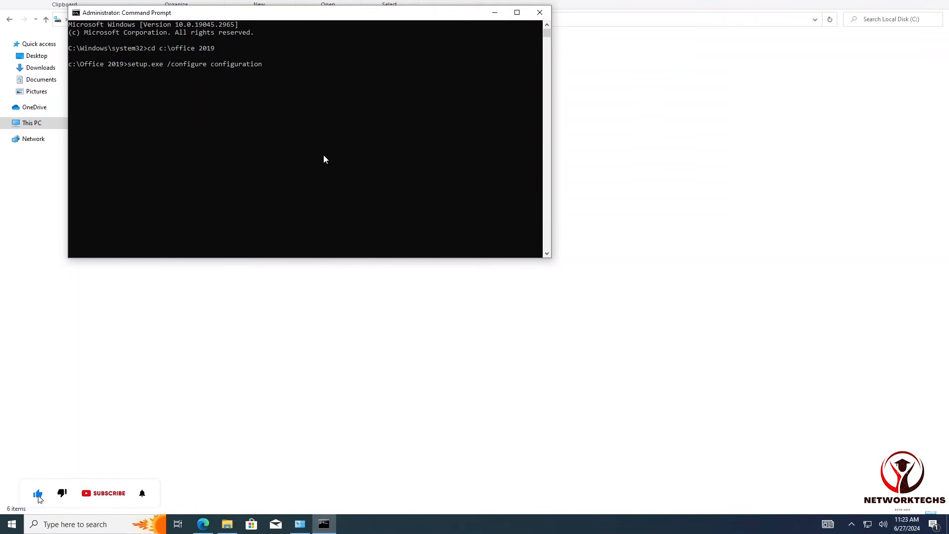
type(".xml")
key("Return")
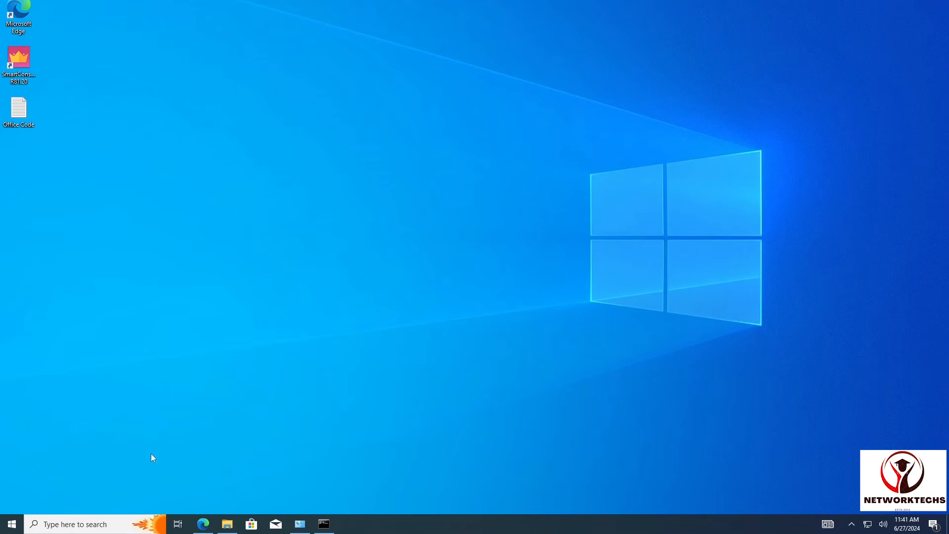
Launch Word, accept the Microsoft Office License Agreement and close the privacy option notice
left_click(101, 525)
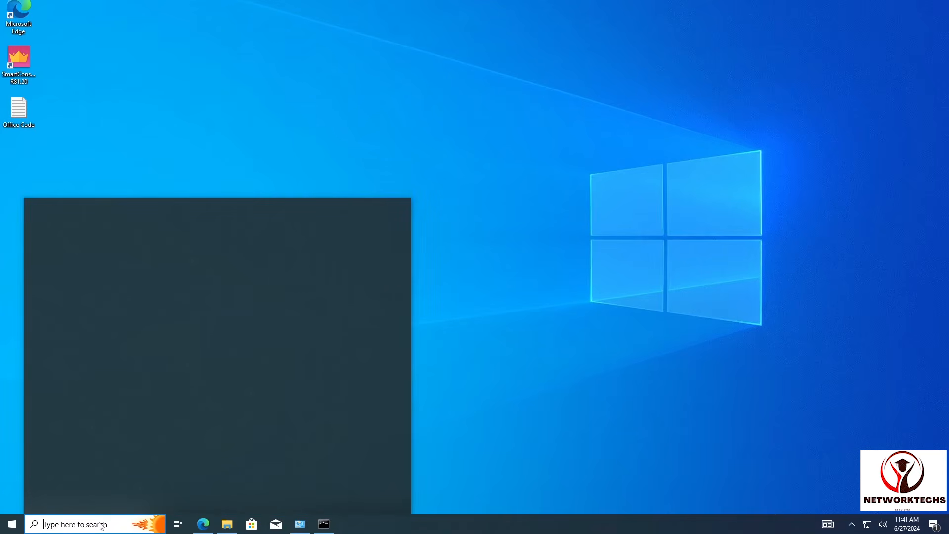
type("wor")
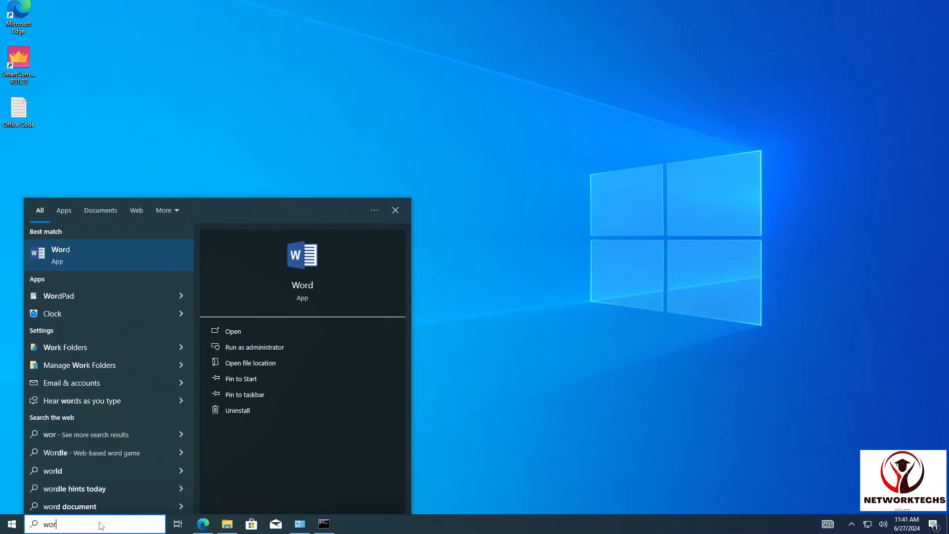
type("d")
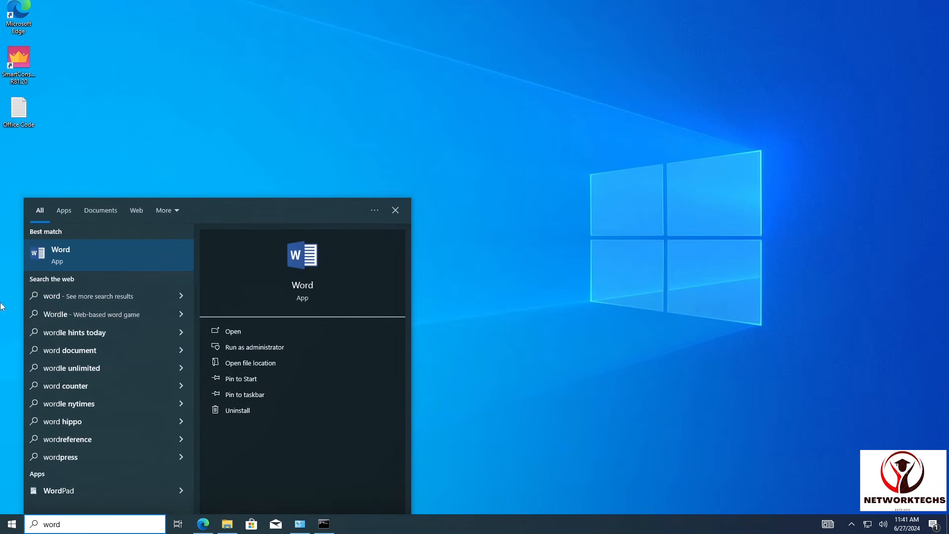
left_click(90, 254)
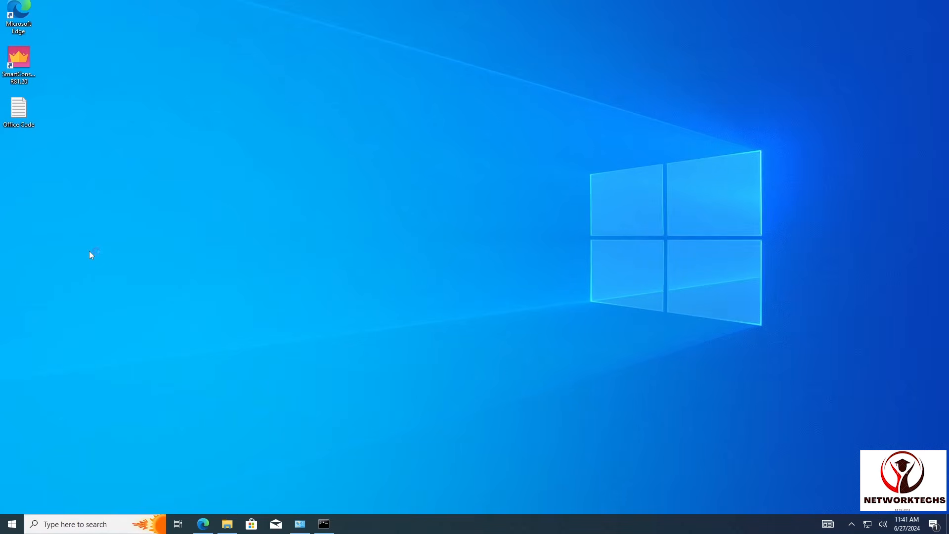
right_click(267, 133)
left_click(277, 100)
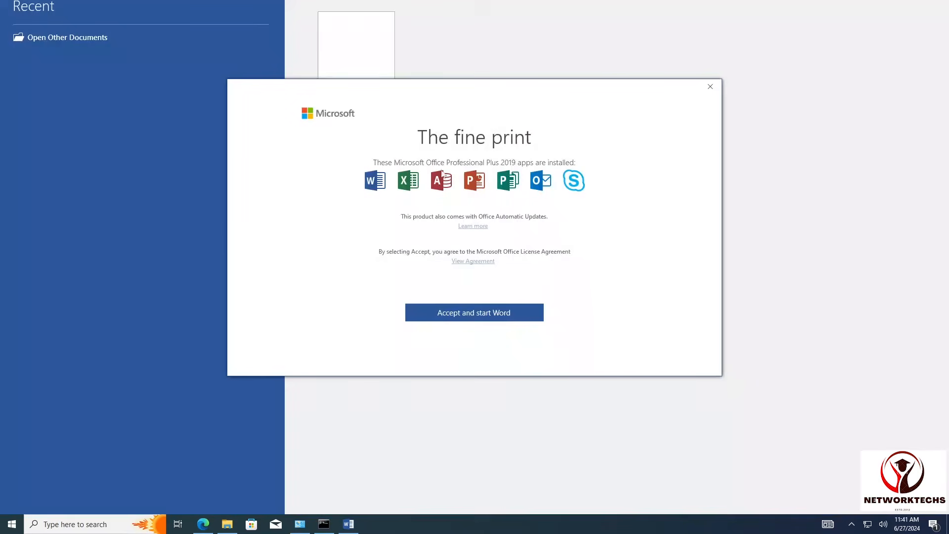
left_click(502, 314)
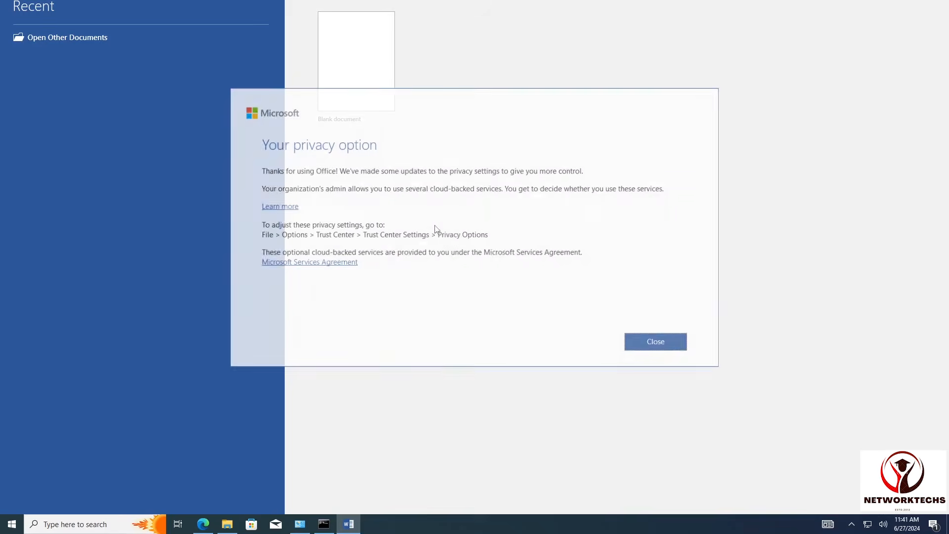
left_click(652, 342)
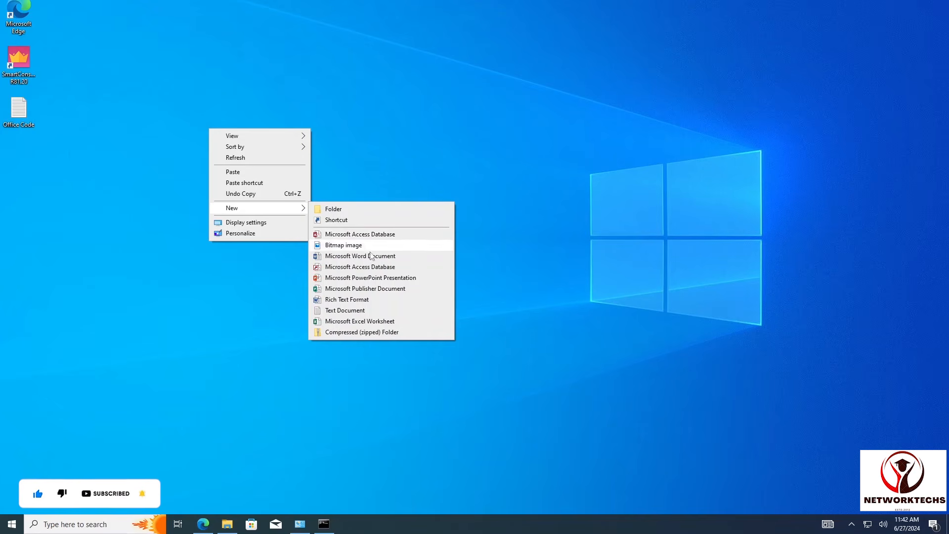
Create a new Microsoft PowerPoint Presentation on the desktop with its default name and open it
left_click(393, 278)
key("Return")
double_click(316, 159)
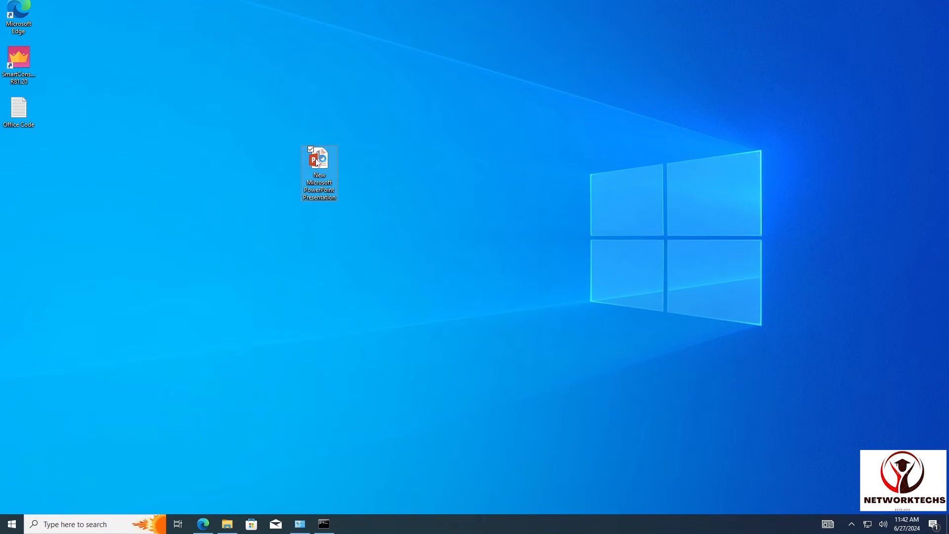